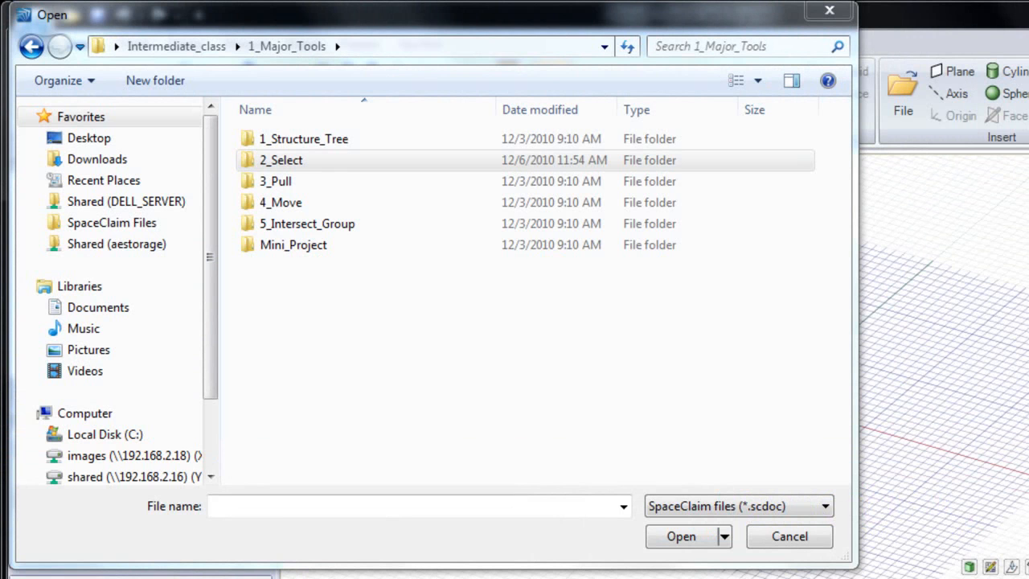
Load 1_Power_select.scdoc from the 2_Select lesson folder
click(315, 165)
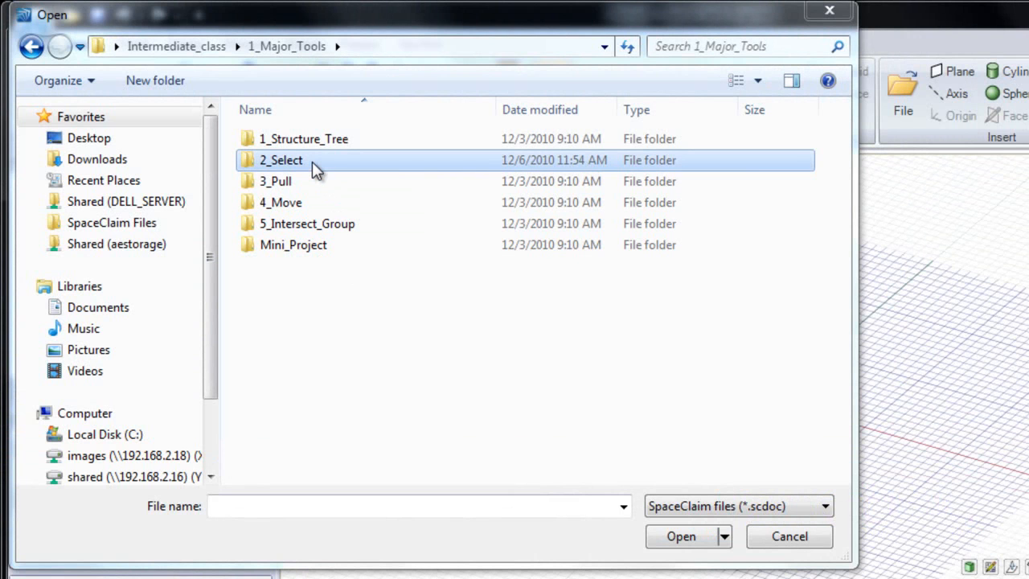
double_click(313, 164)
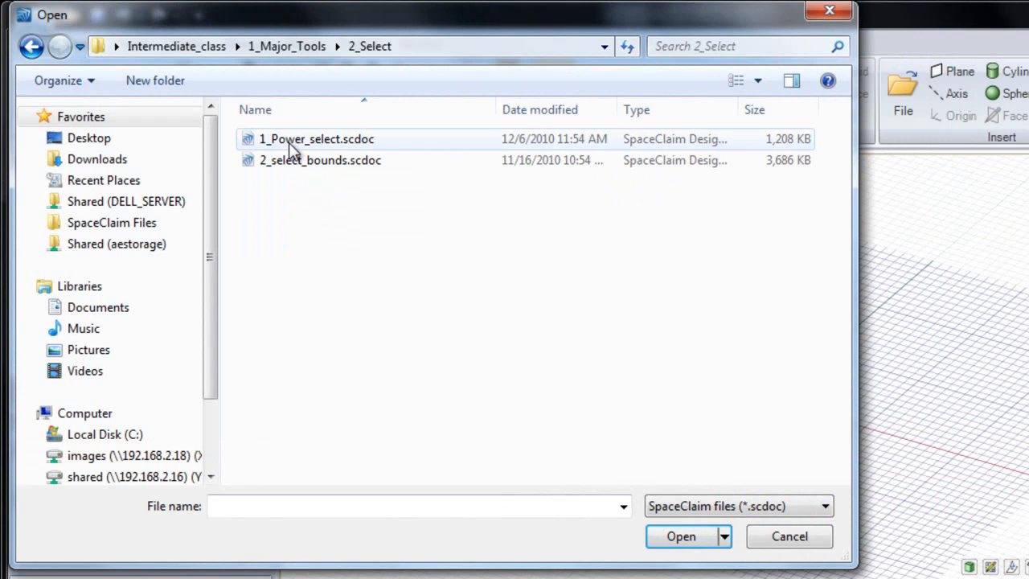
double_click(291, 145)
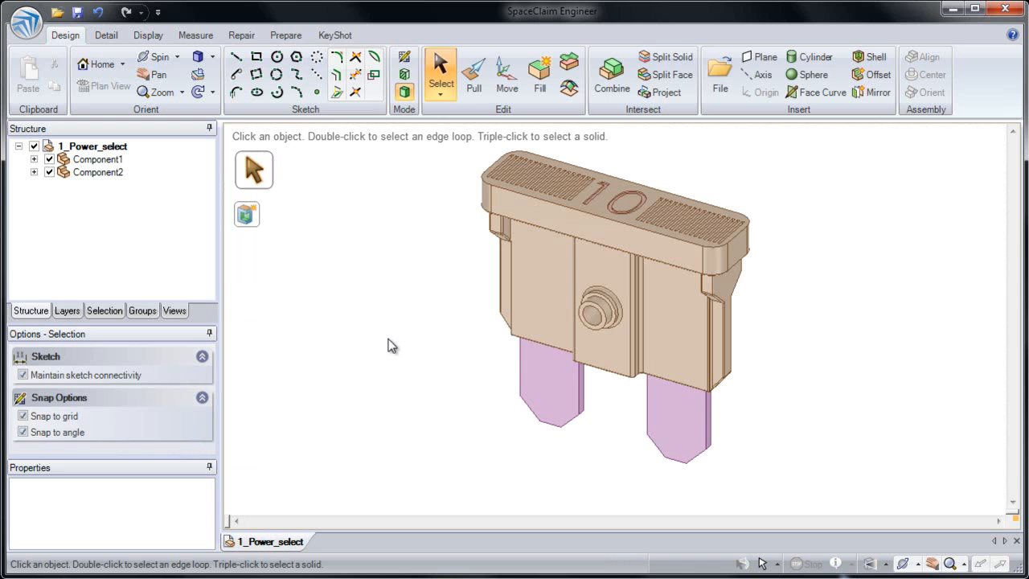
Turn the fuse to its underside and show the Selection panel with the <All Types> criterion
scroll(544, 345, up, 3)
middle_drag(558, 332, 591, 212)
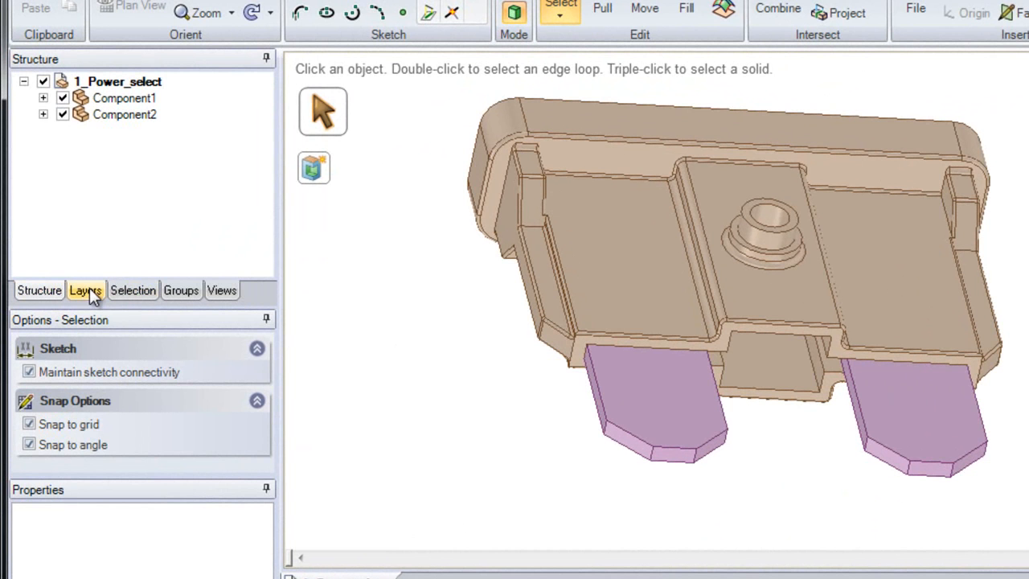
click(131, 292)
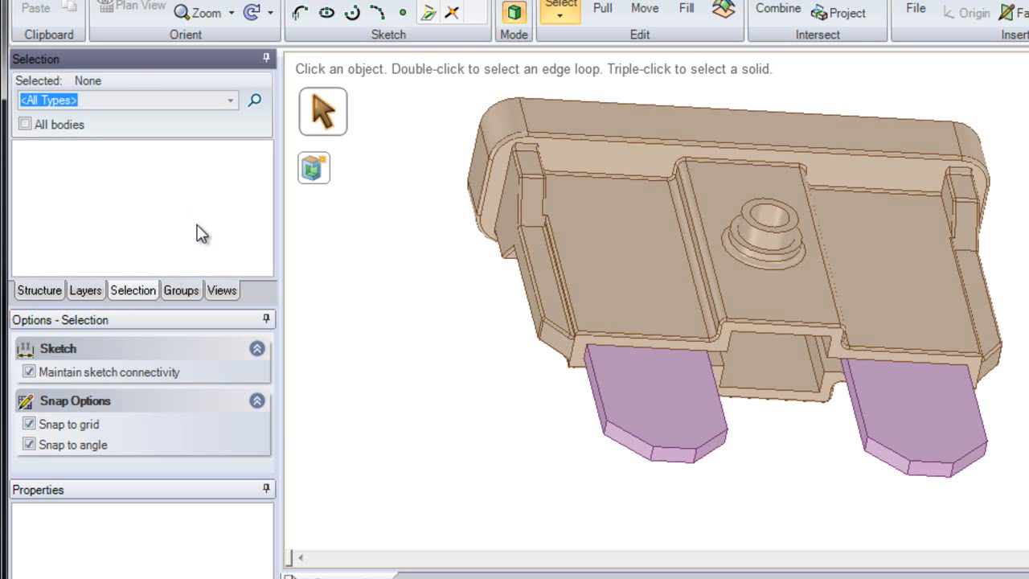
click(229, 101)
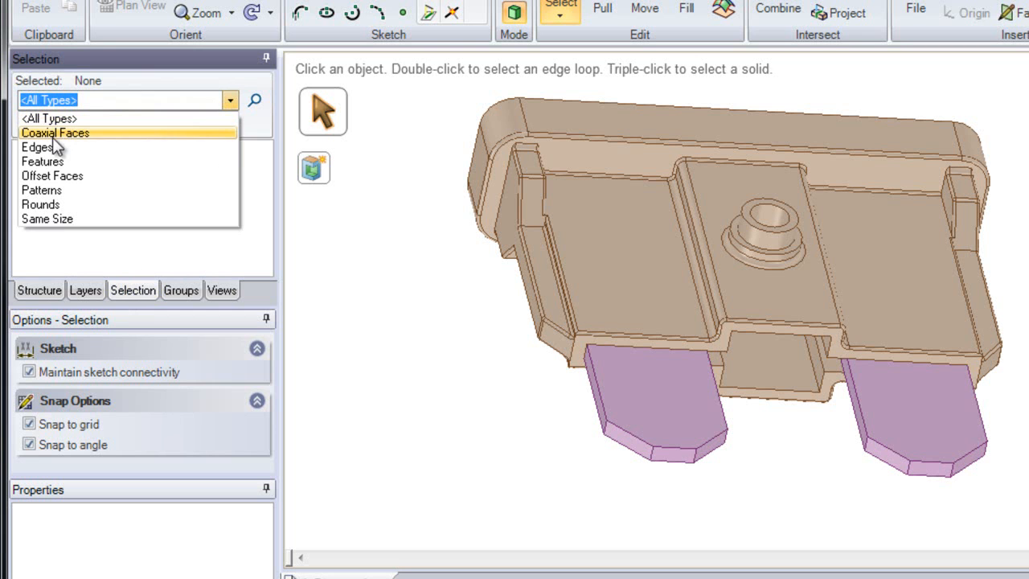
click(231, 103)
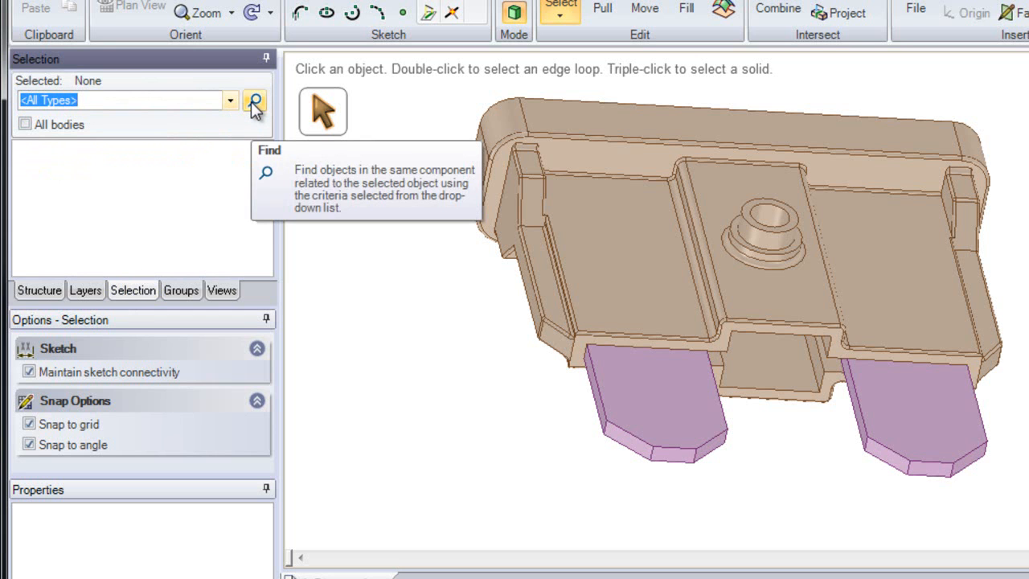
click(254, 101)
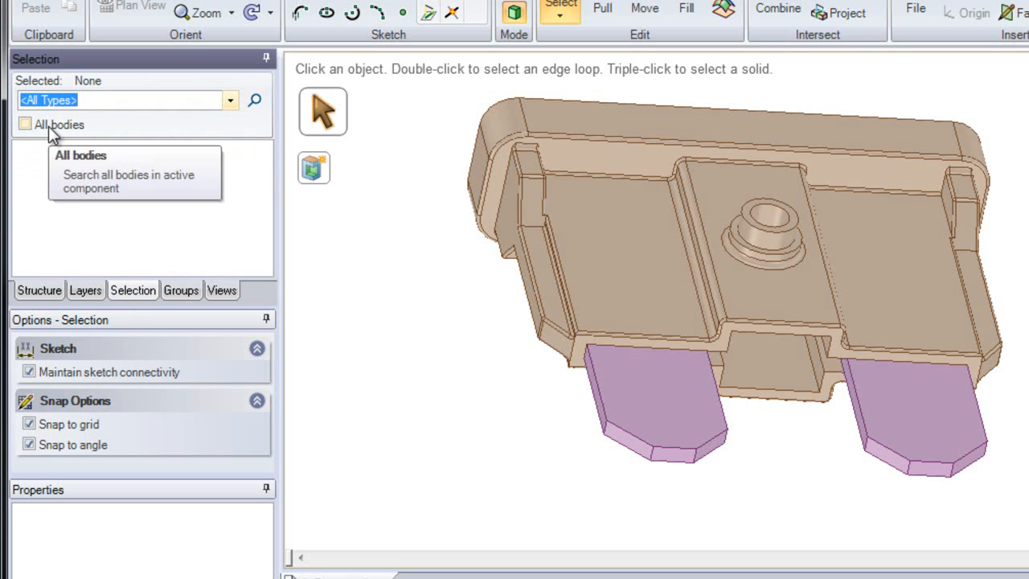
click(340, 288)
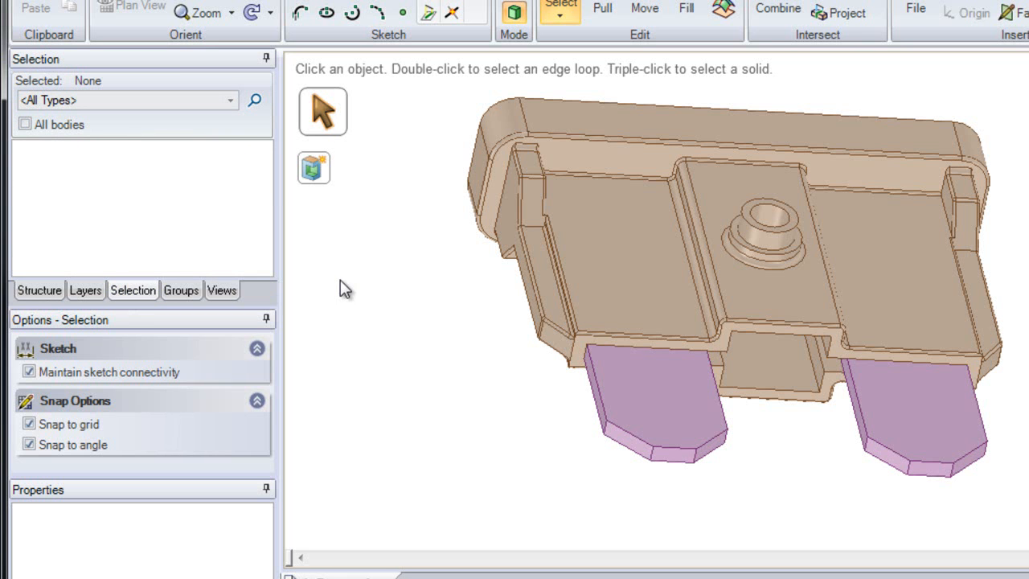
Pick the pocket face, notch faces and edge, then the left blade tip edge, comparing suggestions
click(594, 266)
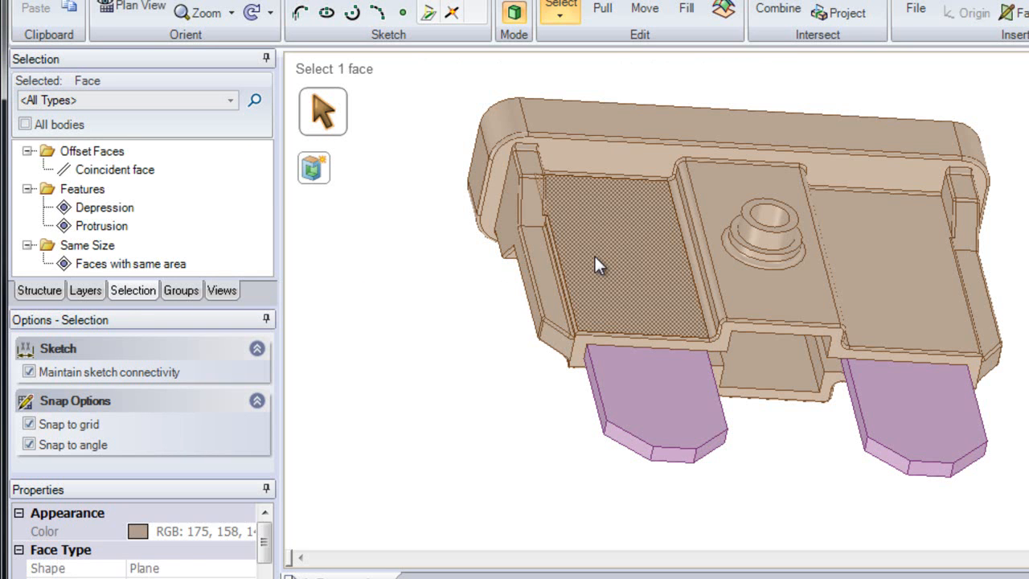
click(531, 202)
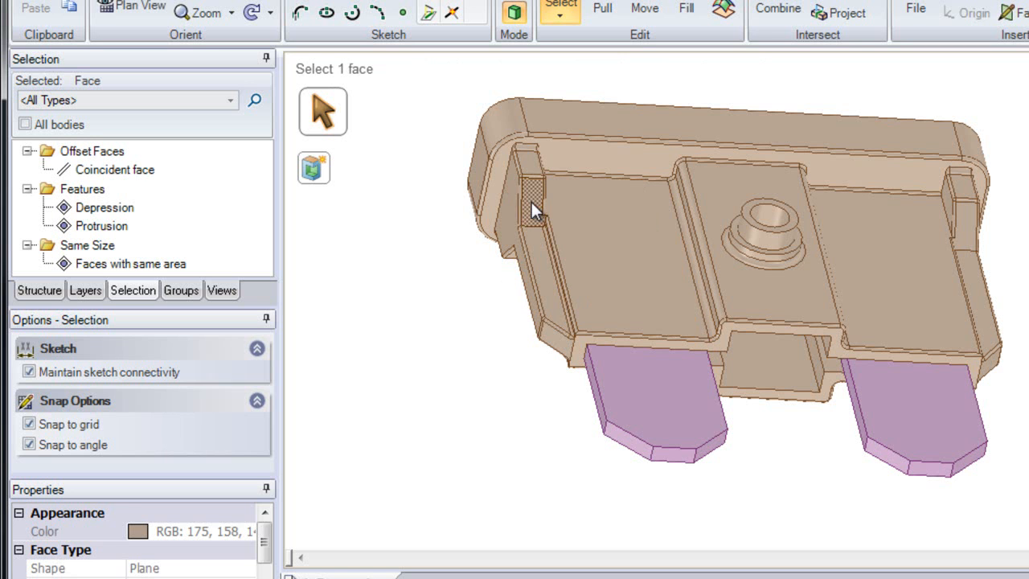
click(504, 215)
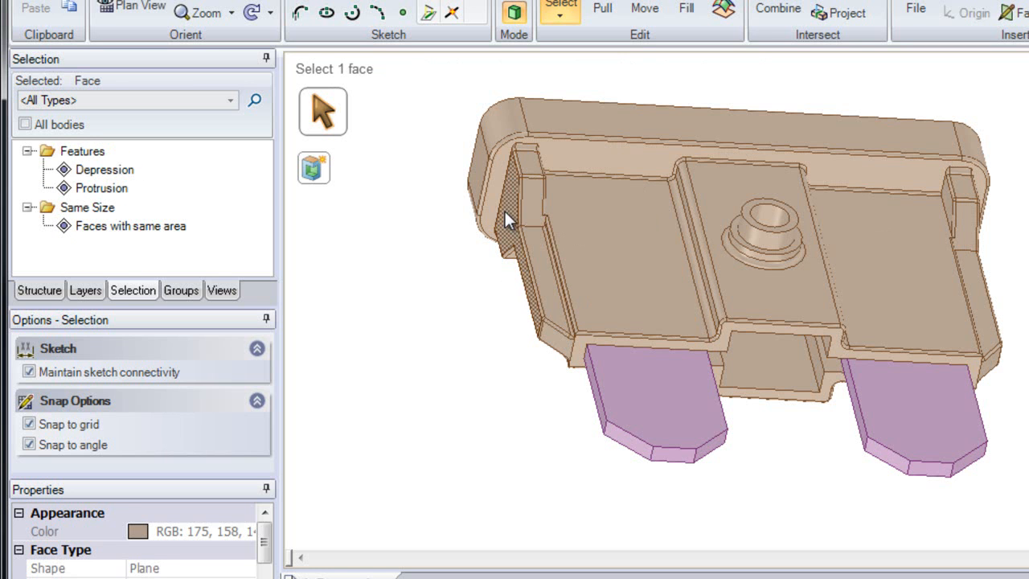
click(502, 203)
scroll(649, 462, up, 5)
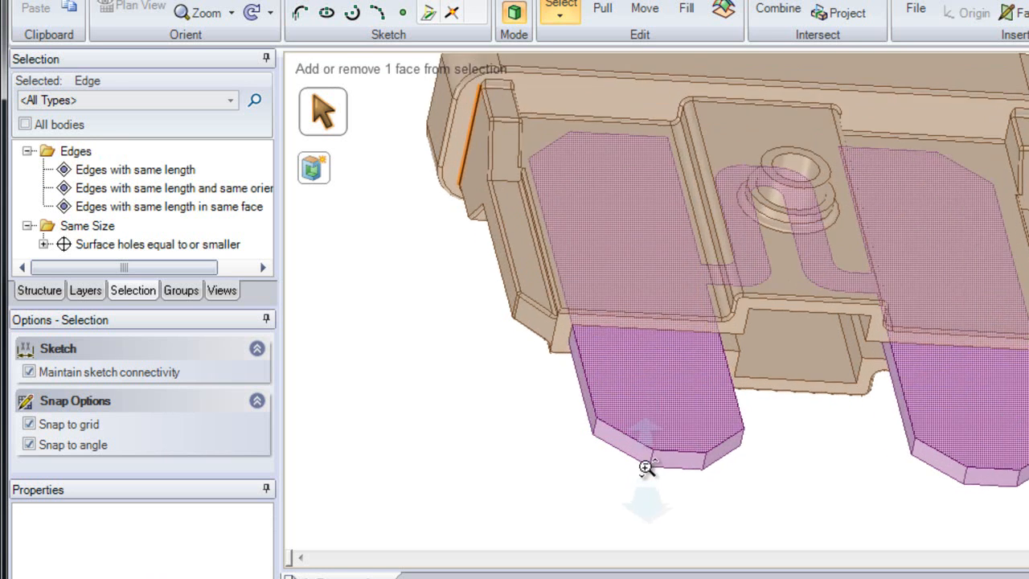
ctrl+middle_drag(635, 501, 577, 518)
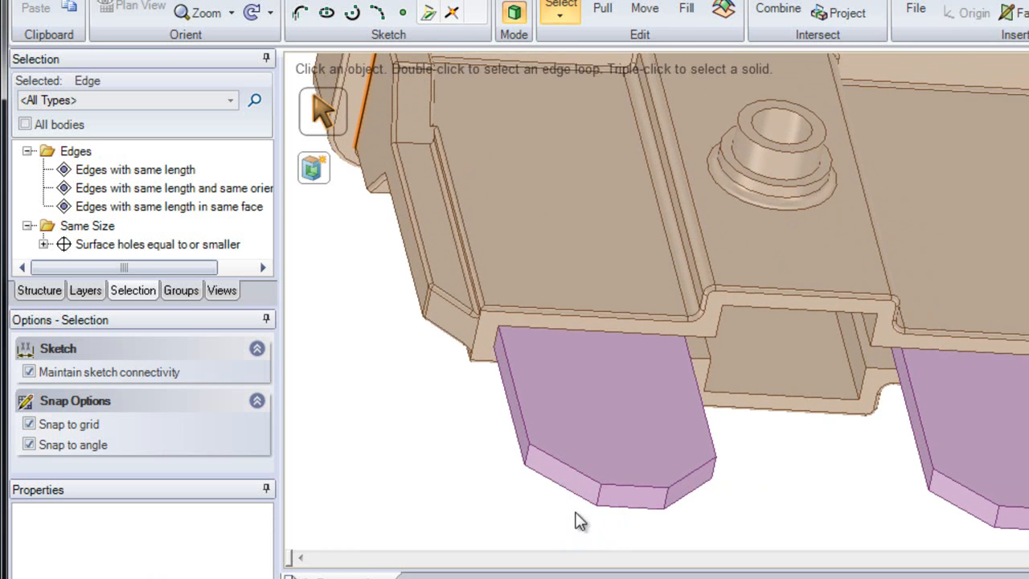
click(577, 470)
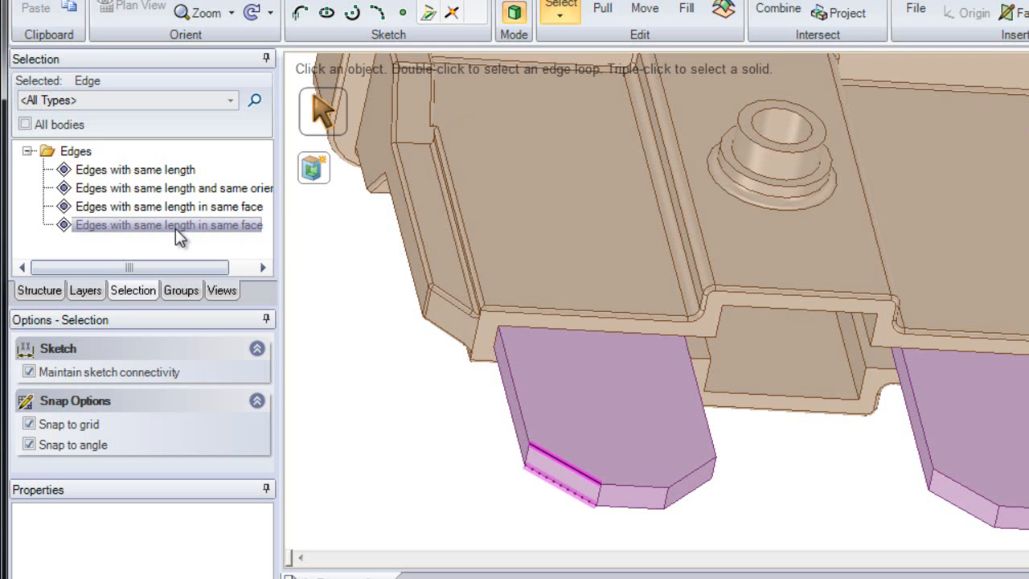
From the rounded face beside the centre boss, select all rounds 0.254mm or smaller
click(411, 372)
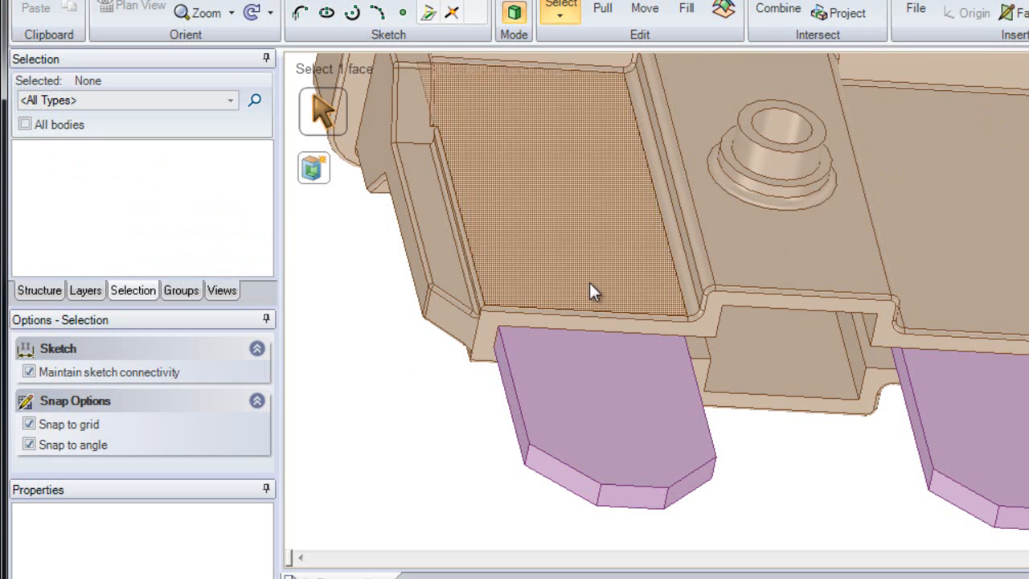
shift+middle_drag(709, 169, 699, 267)
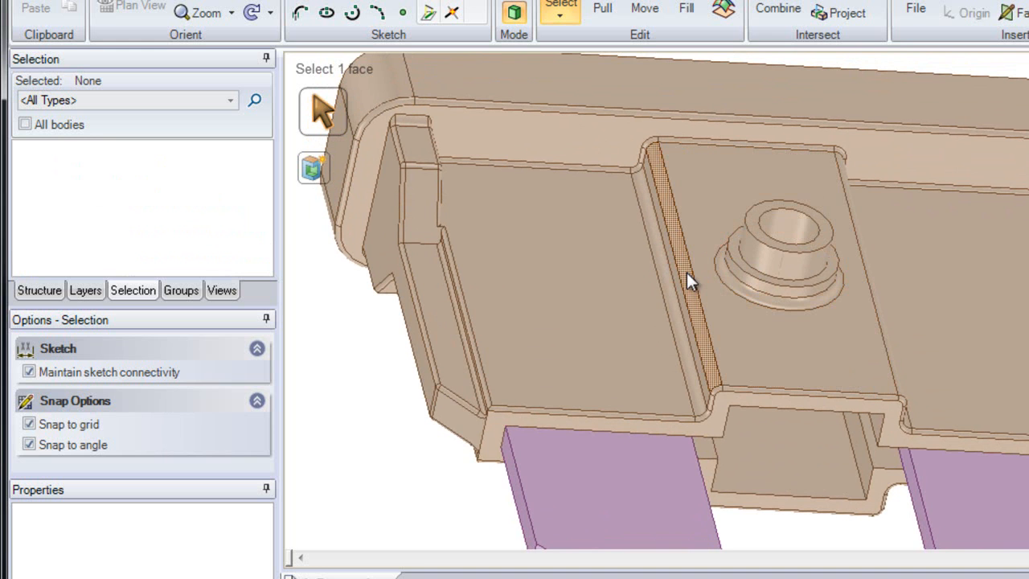
click(686, 275)
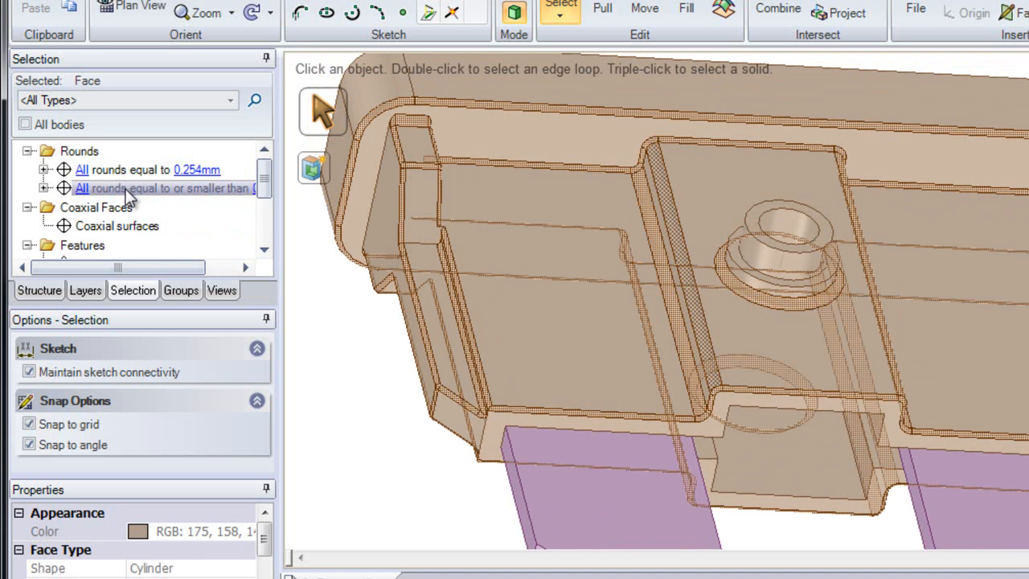
click(84, 189)
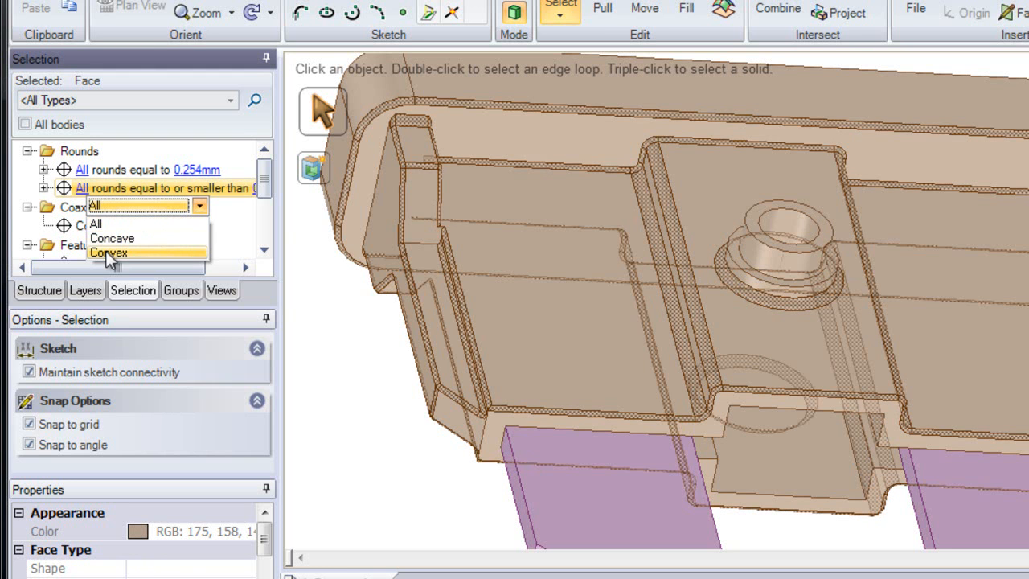
click(198, 167)
click(199, 171)
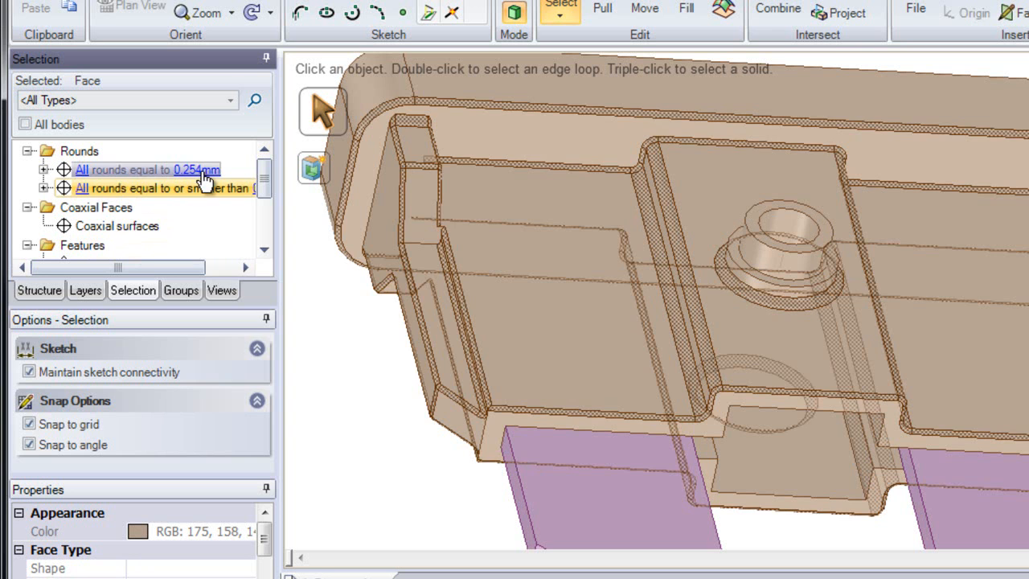
click(204, 171)
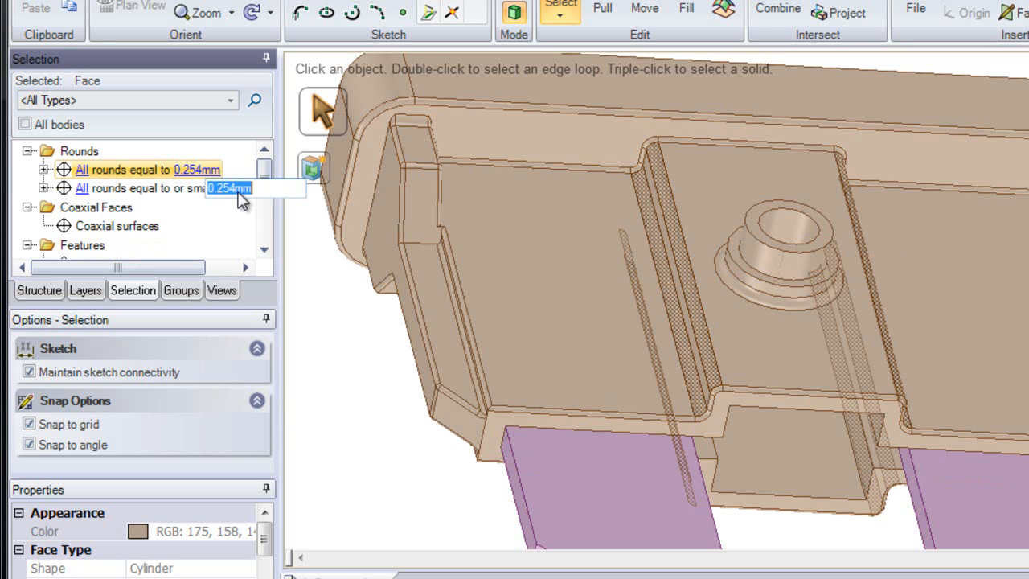
click(194, 188)
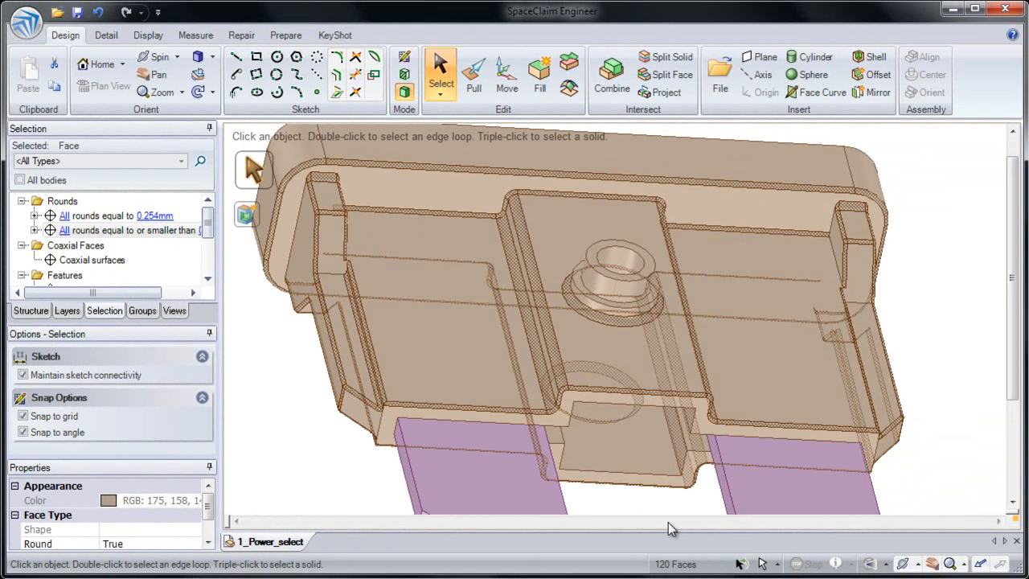
Fill away the selected 0.254mm-or-smaller rounds, leaving sharp corners
click(540, 90)
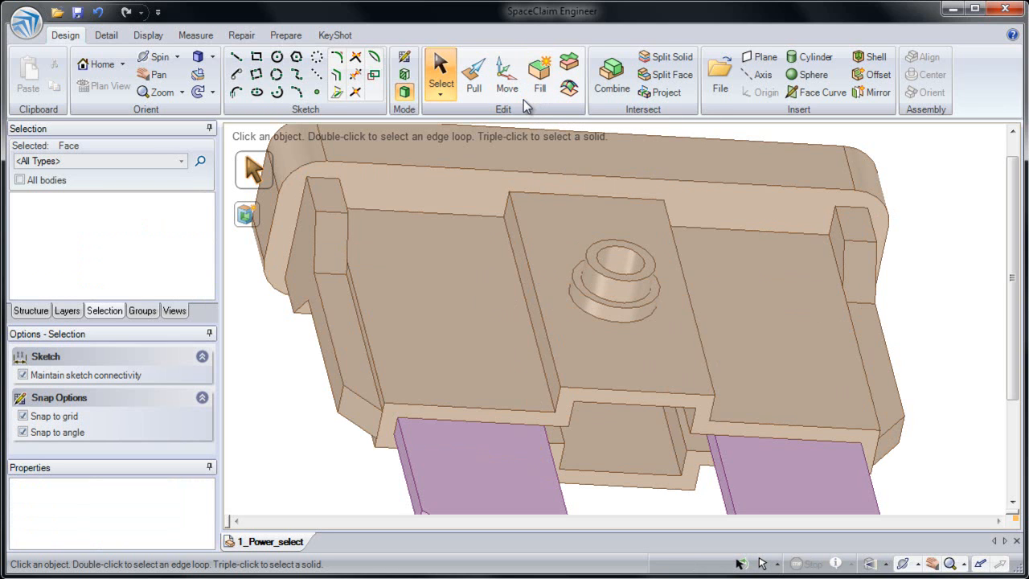
click(474, 79)
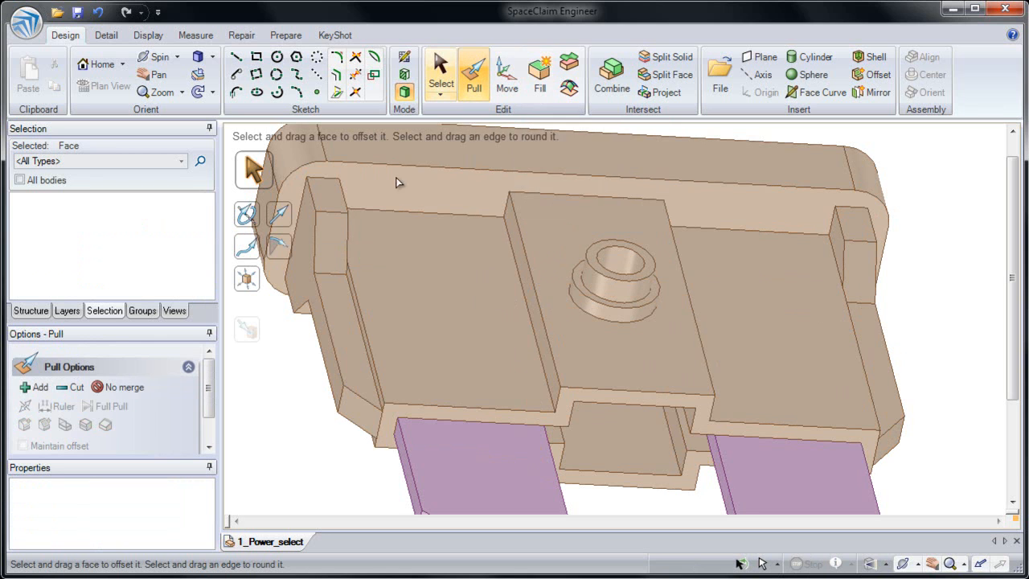
Select the four same-area side notch faces and pull them outward by 20
click(337, 278)
click(336, 303)
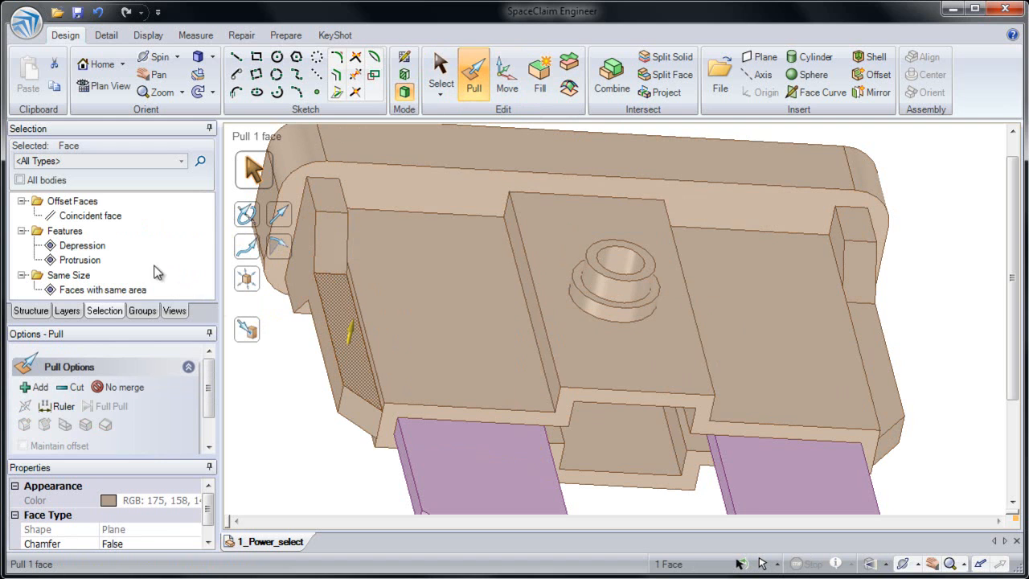
click(89, 291)
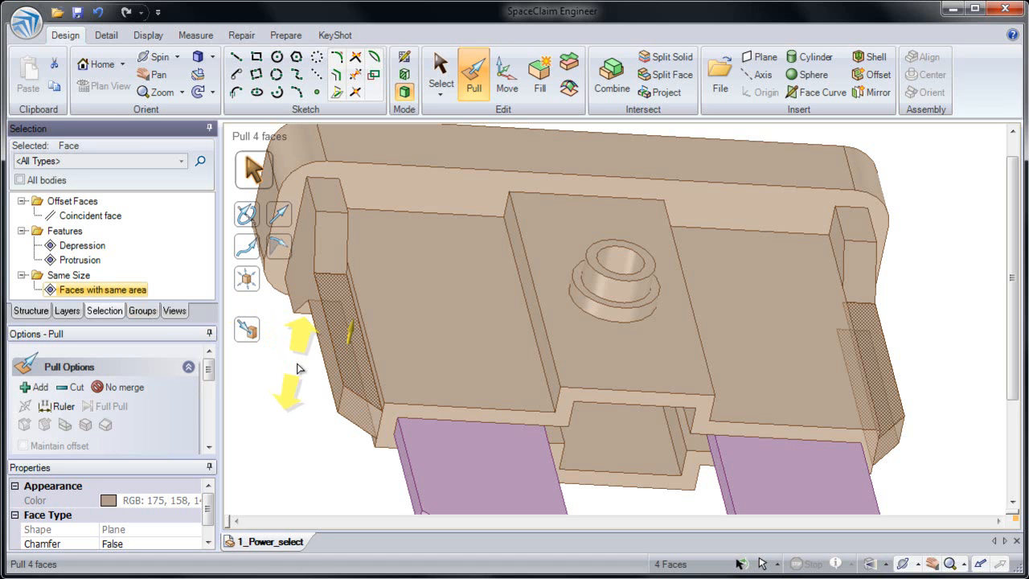
drag(299, 338, 290, 377)
text(20)
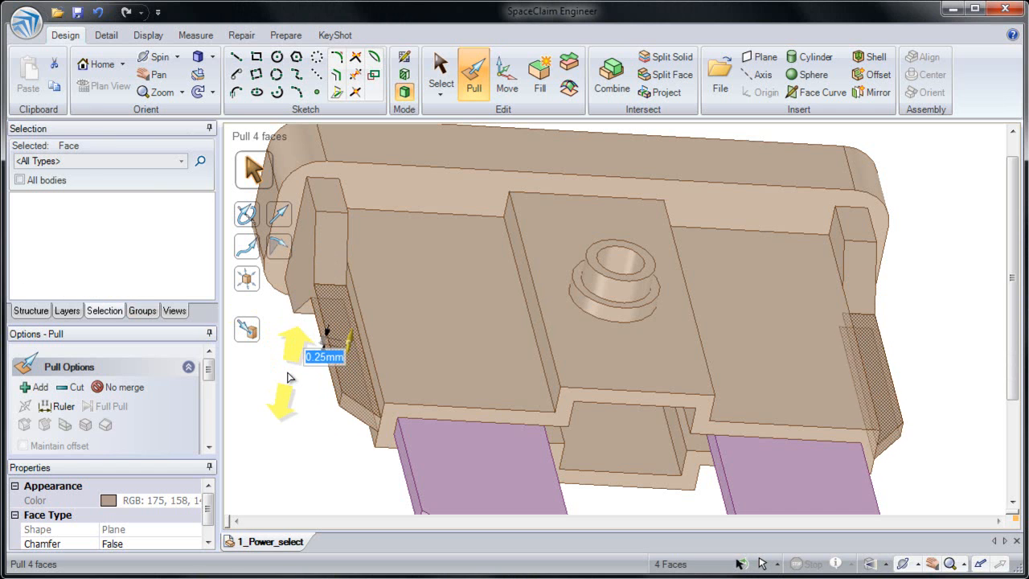
click(292, 432)
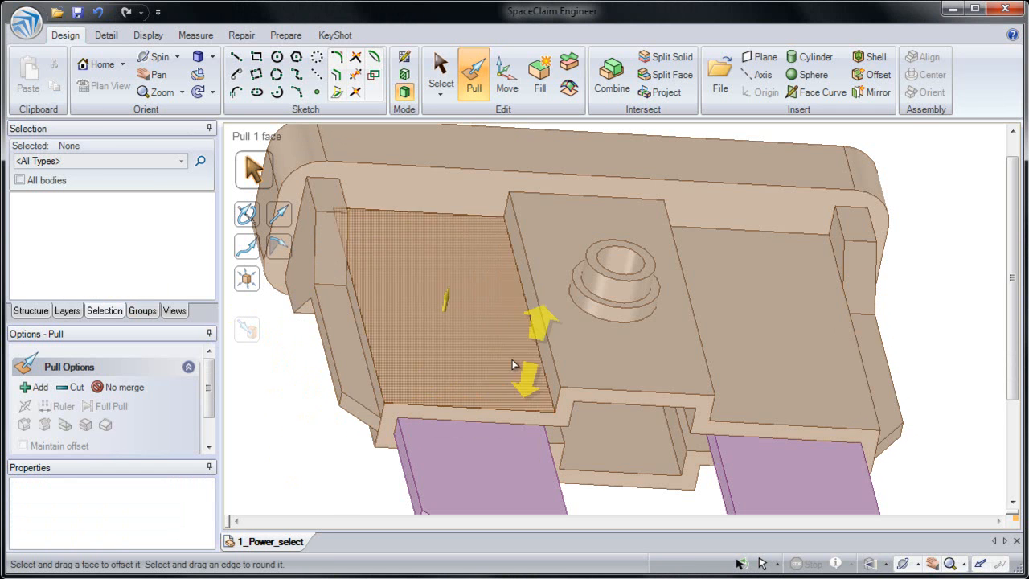
middle_drag(601, 324, 599, 358)
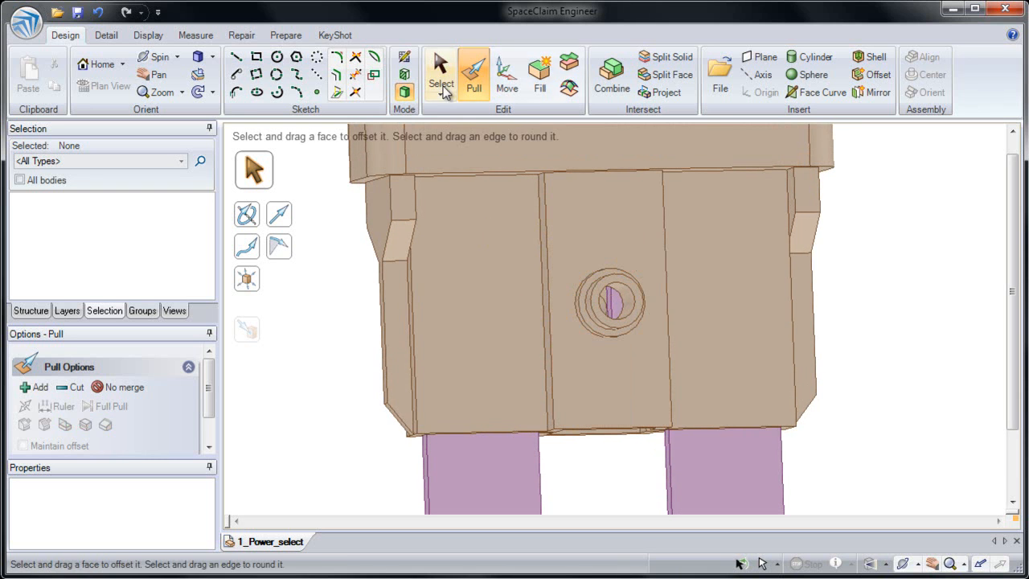
Select the centre boss's cylindrical face together with all surfaces coaxial with it
click(445, 74)
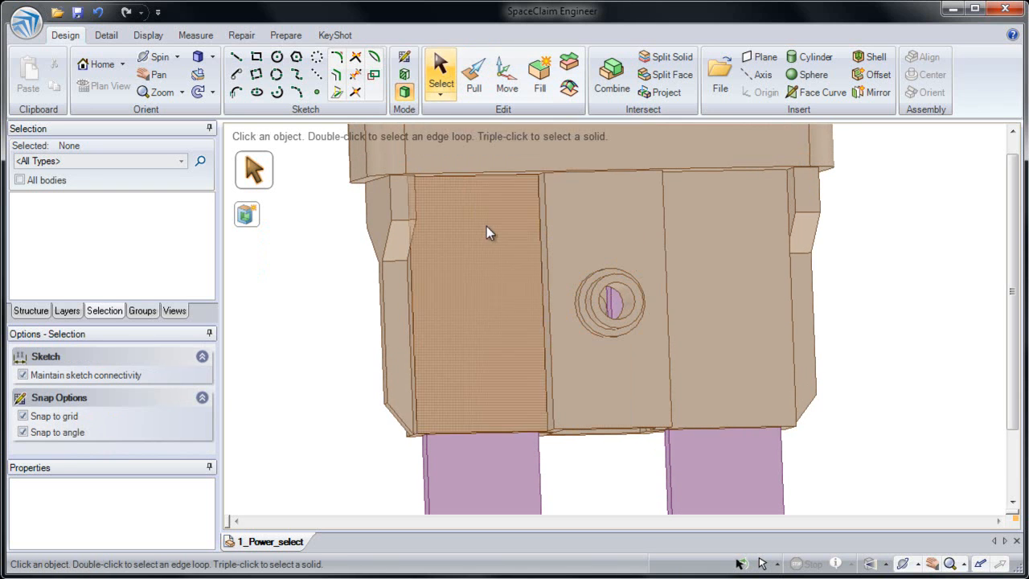
drag(486, 213, 684, 383)
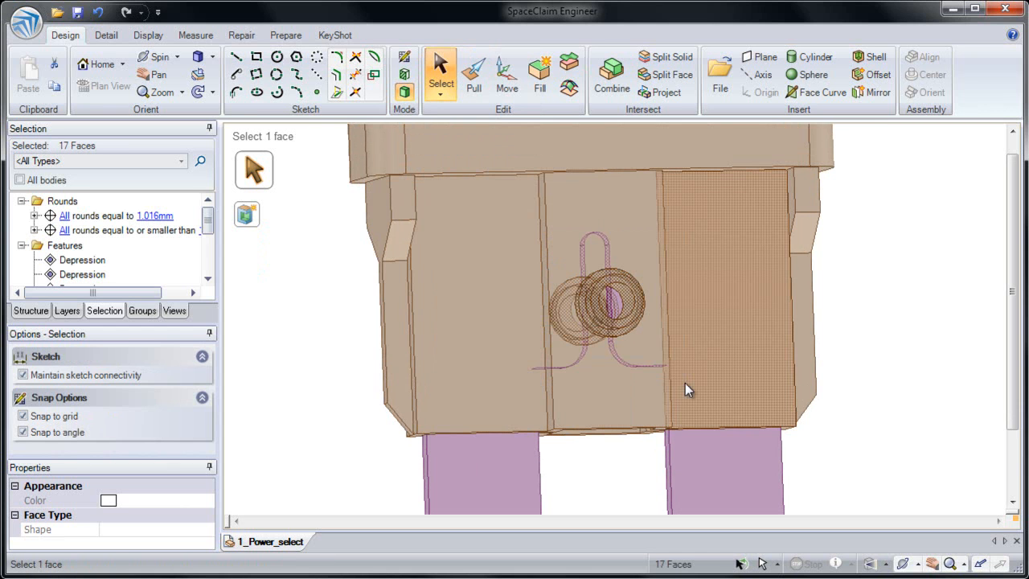
middle_drag(646, 384, 563, 360)
click(349, 349)
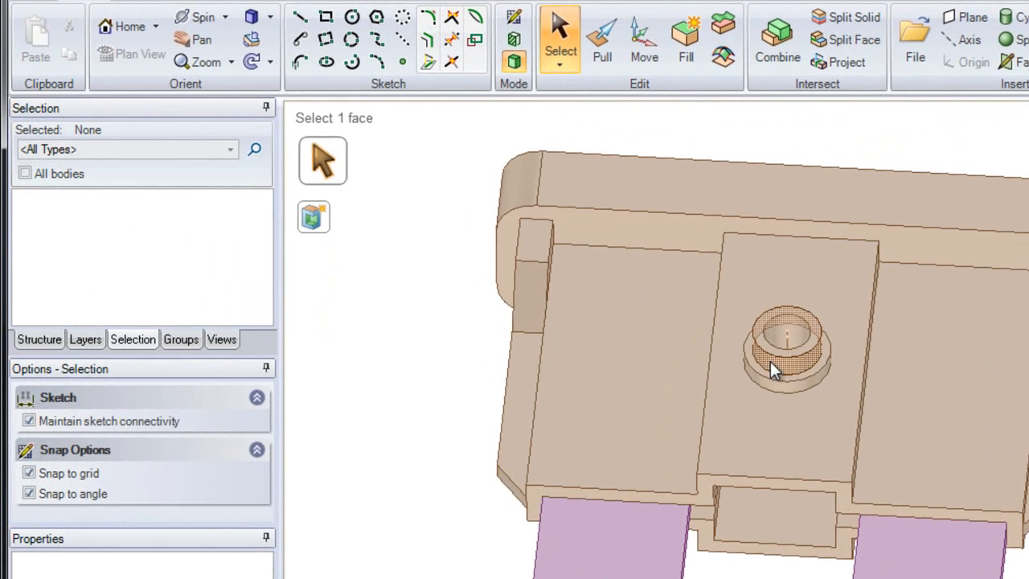
click(606, 324)
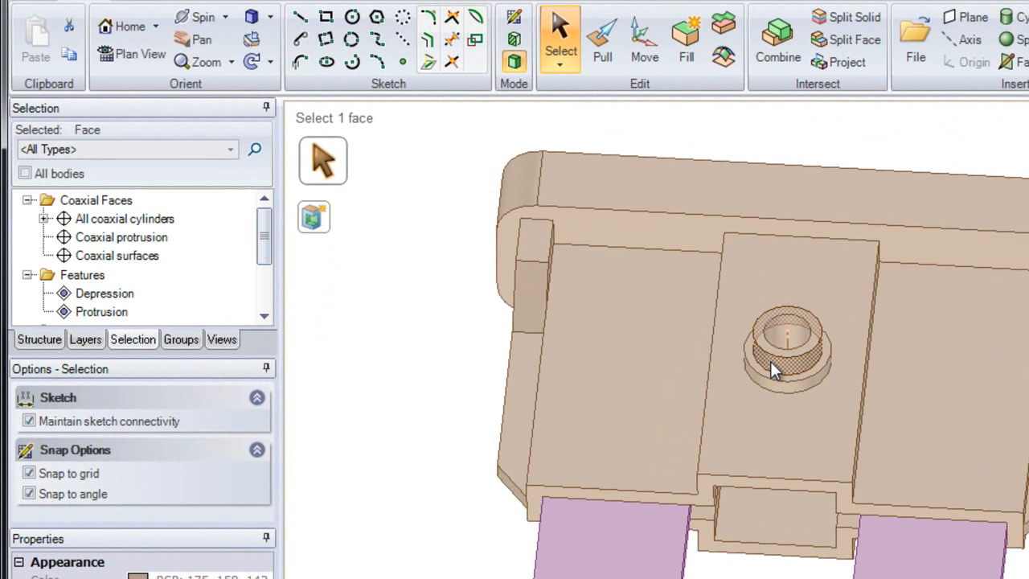
click(129, 219)
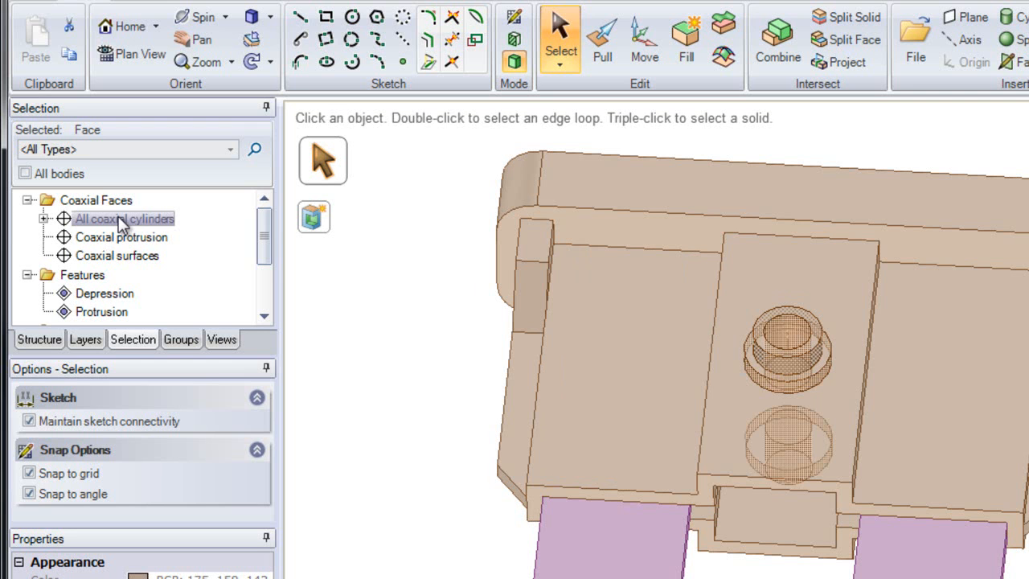
click(118, 256)
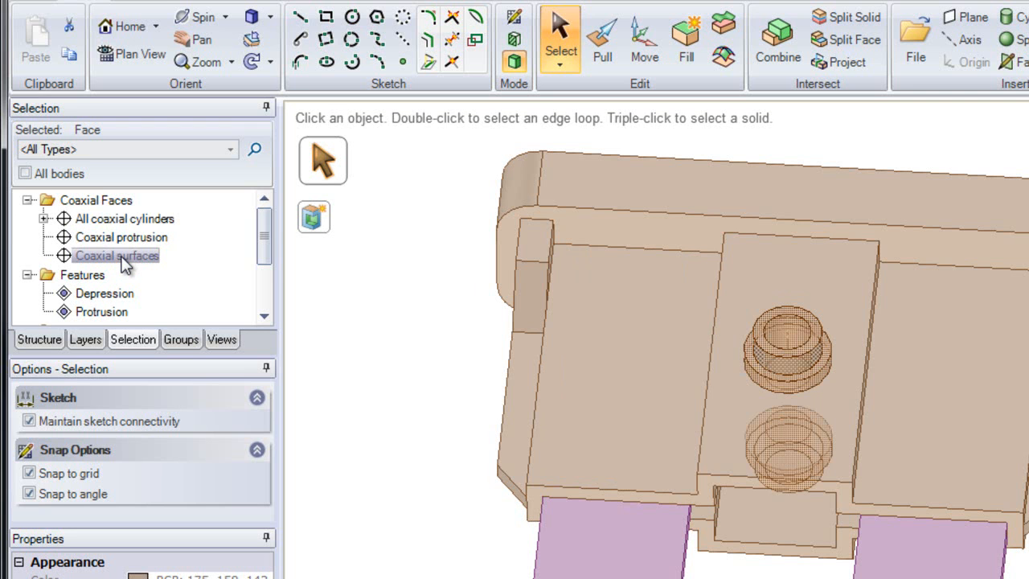
click(121, 256)
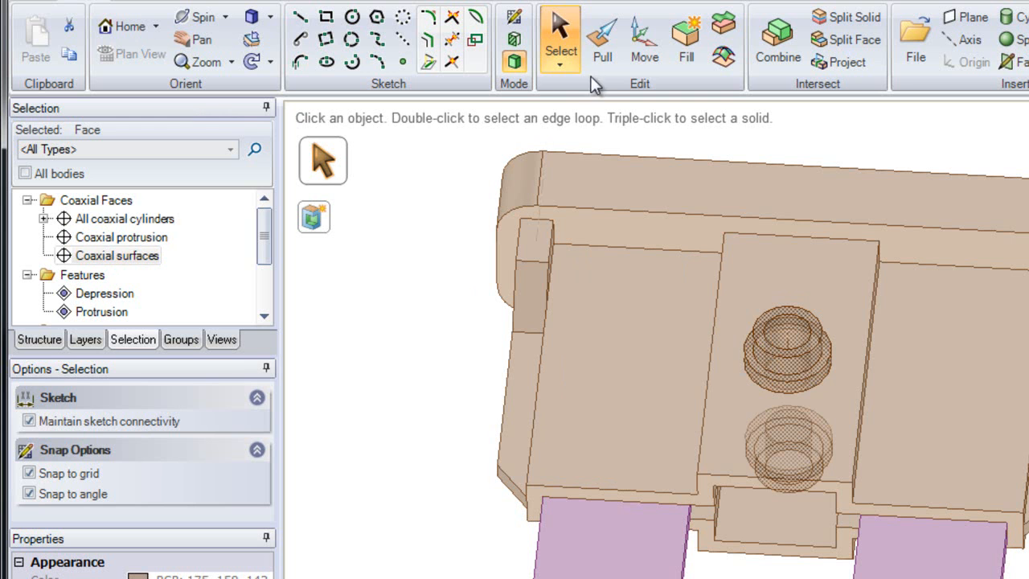
Move-copy the centre boss along the lower face direction, placing the copy 6mm away
click(640, 58)
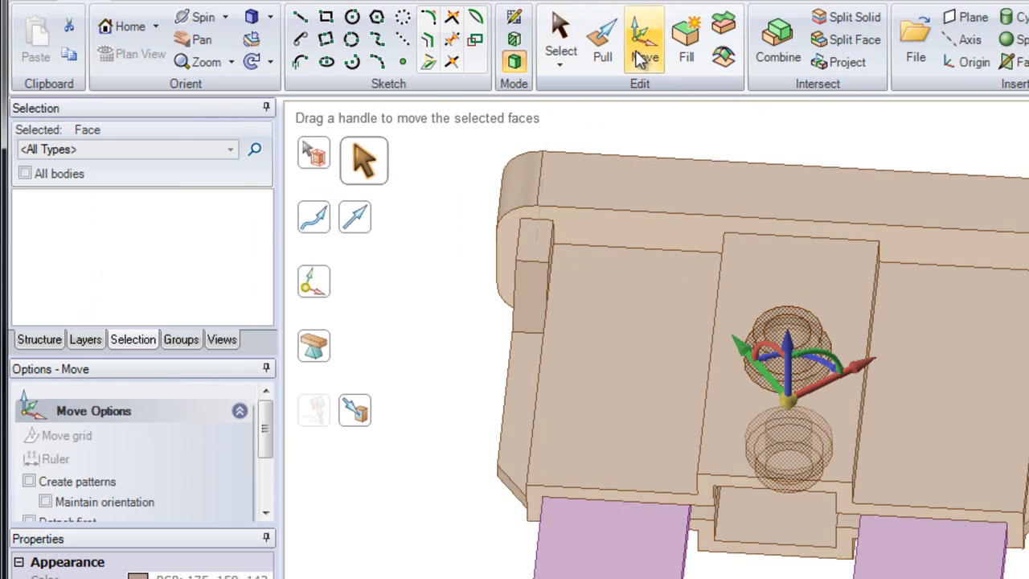
mouse_move(509, 394)
middle_down()
mouse_move(514, 462)
mouse_move(510, 397)
middle_up()
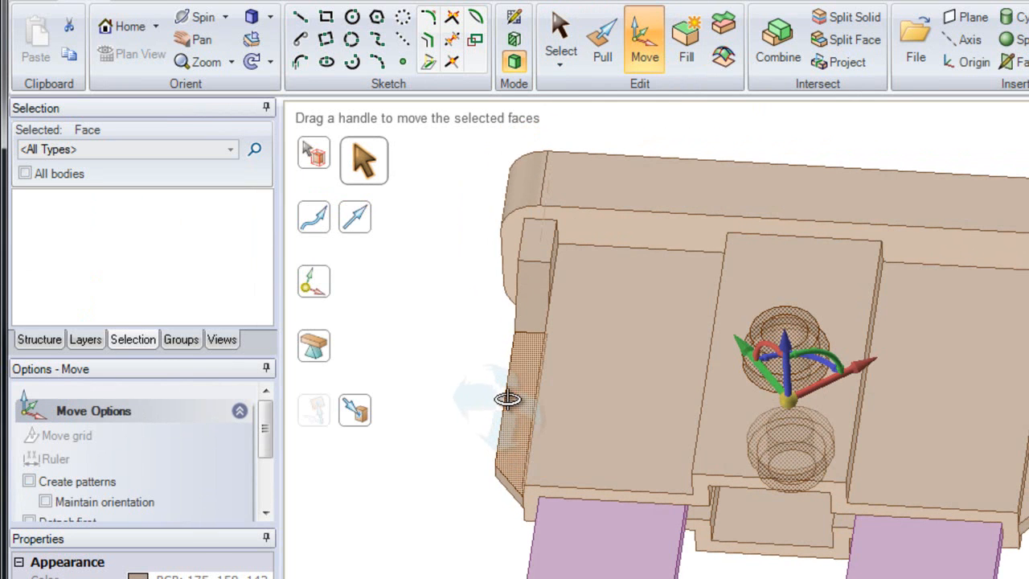
click(367, 222)
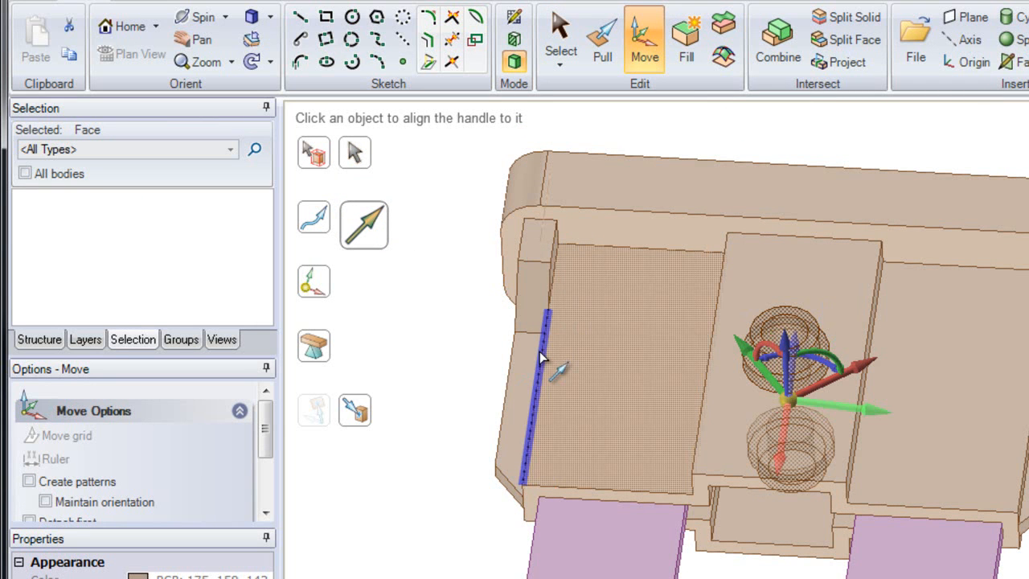
click(698, 500)
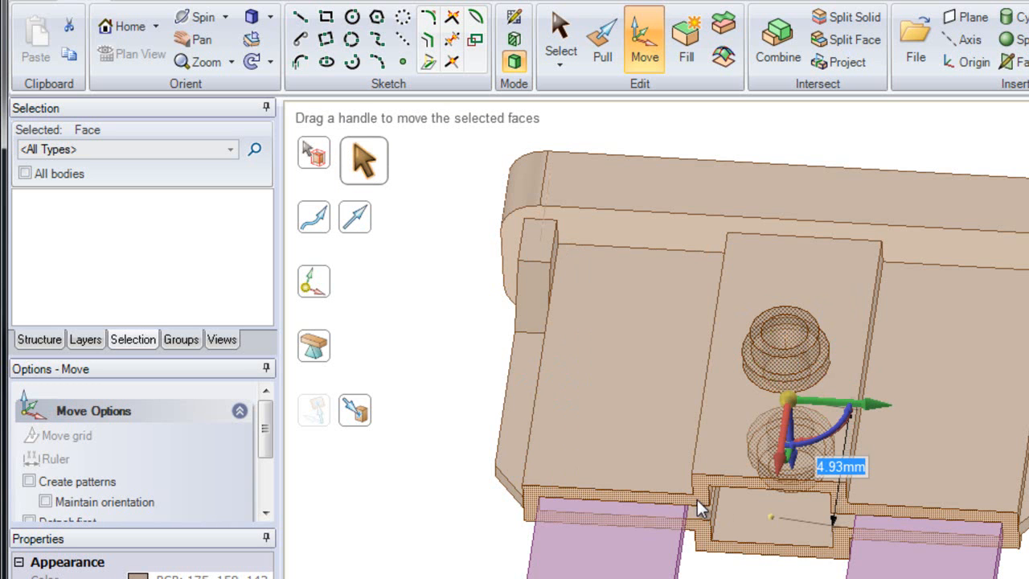
drag(778, 482, 772, 545)
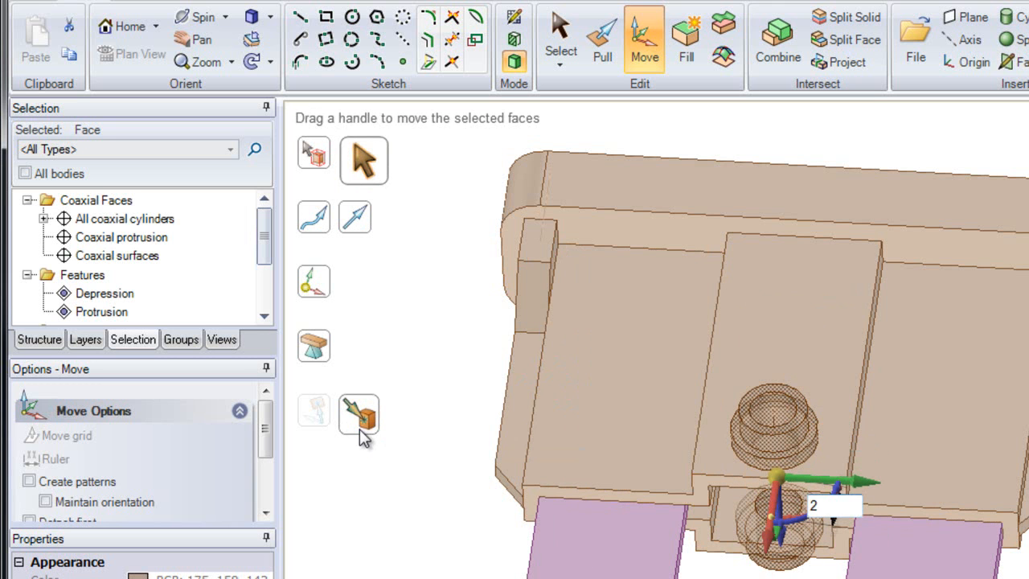
ctrl+click(591, 488)
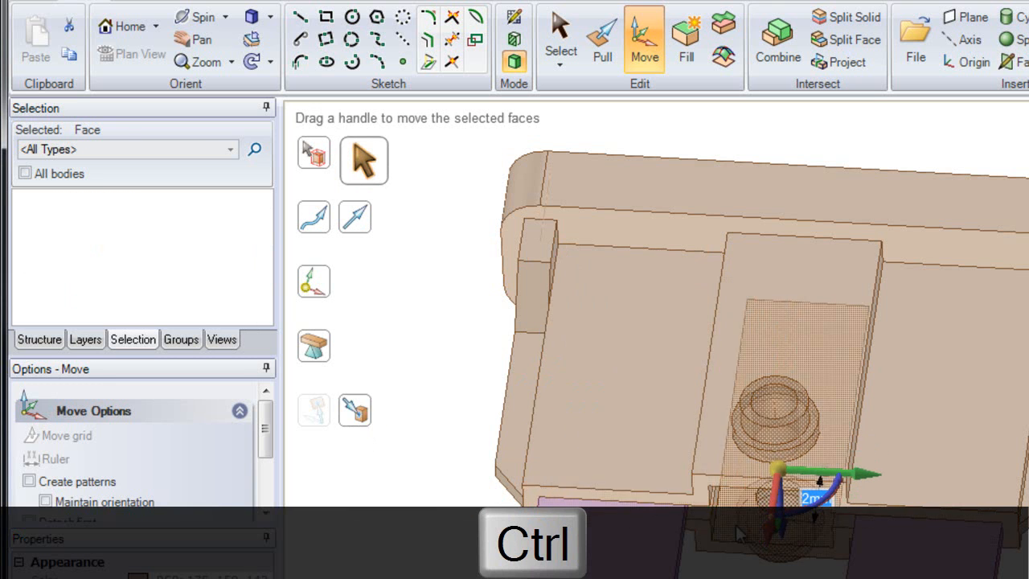
ctrl+drag(775, 519, 777, 433)
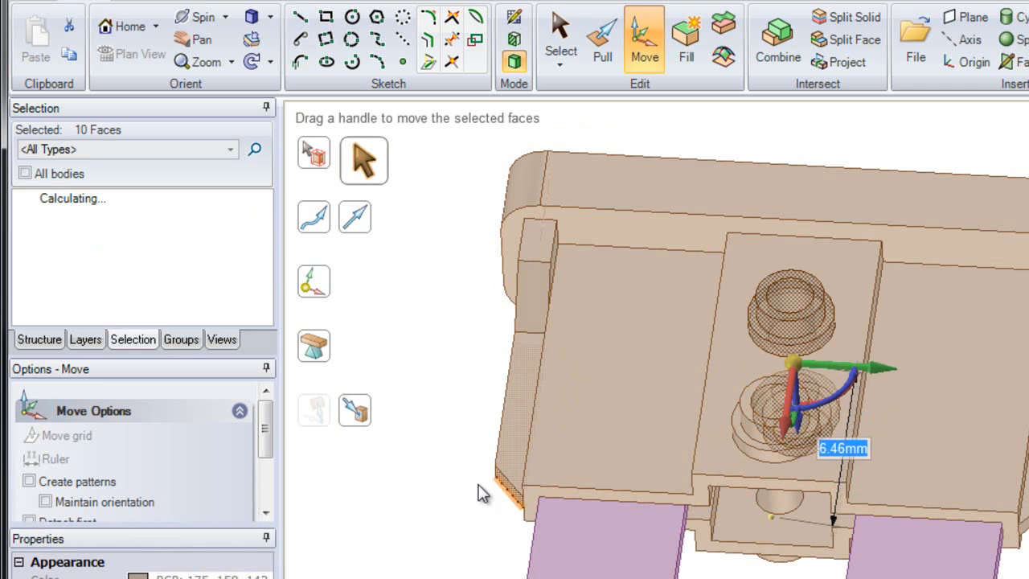
text(6)
key(Return)
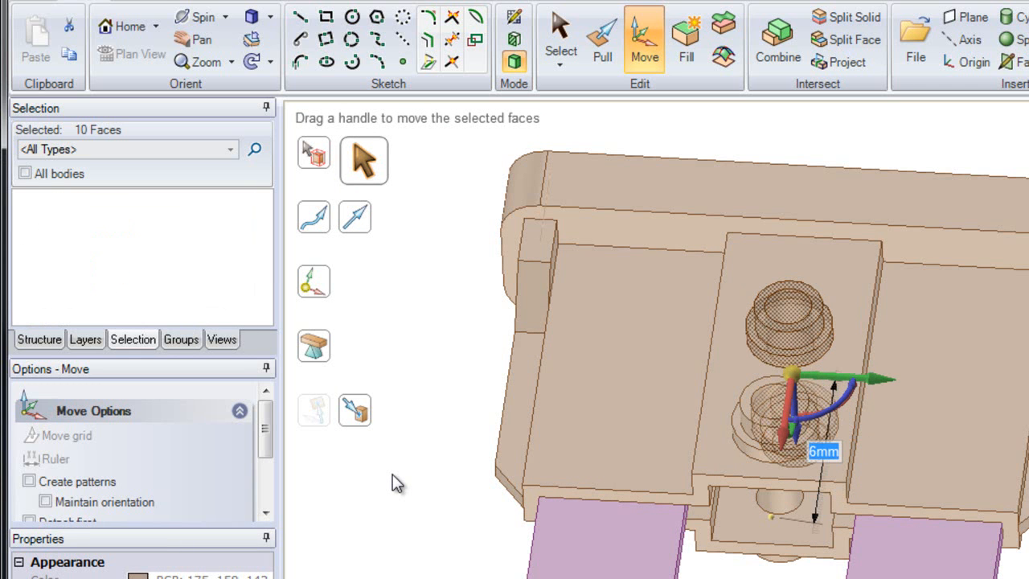
key(Escape)
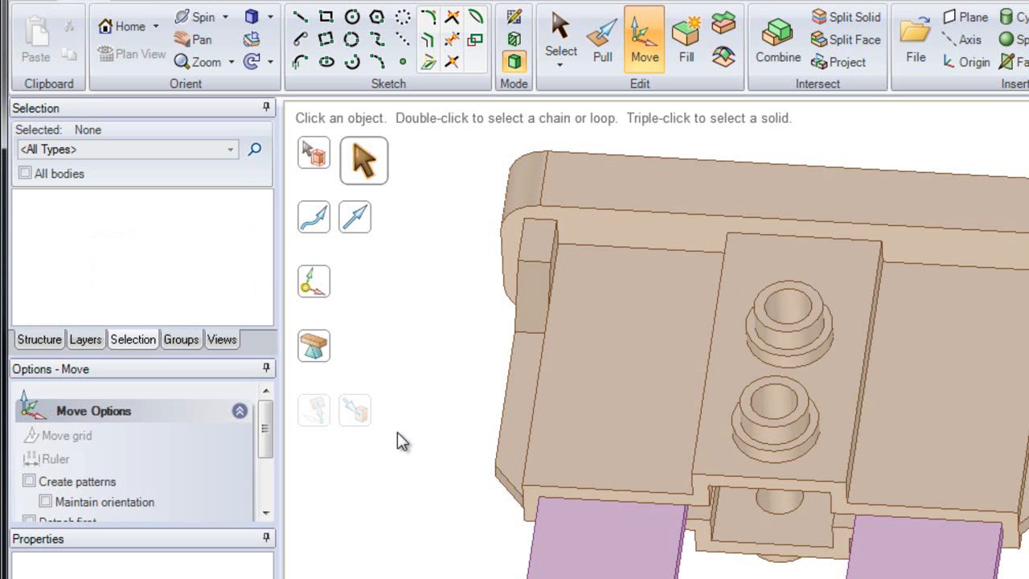
On the top face, select one middle rib slot as a Depression and fill it
middle_drag(618, 264, 593, 550)
shift+middle_drag(628, 370, 683, 363)
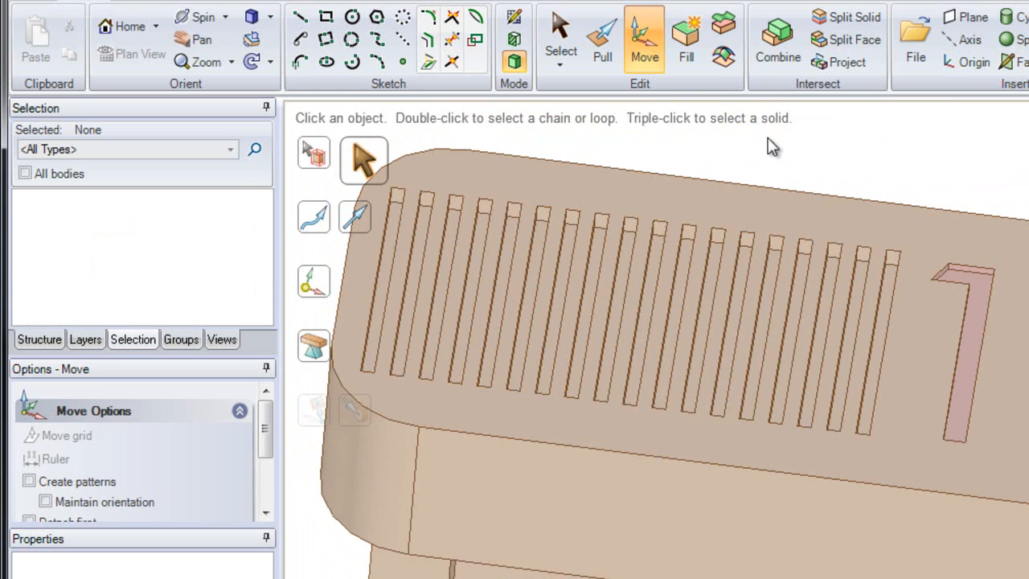
click(563, 33)
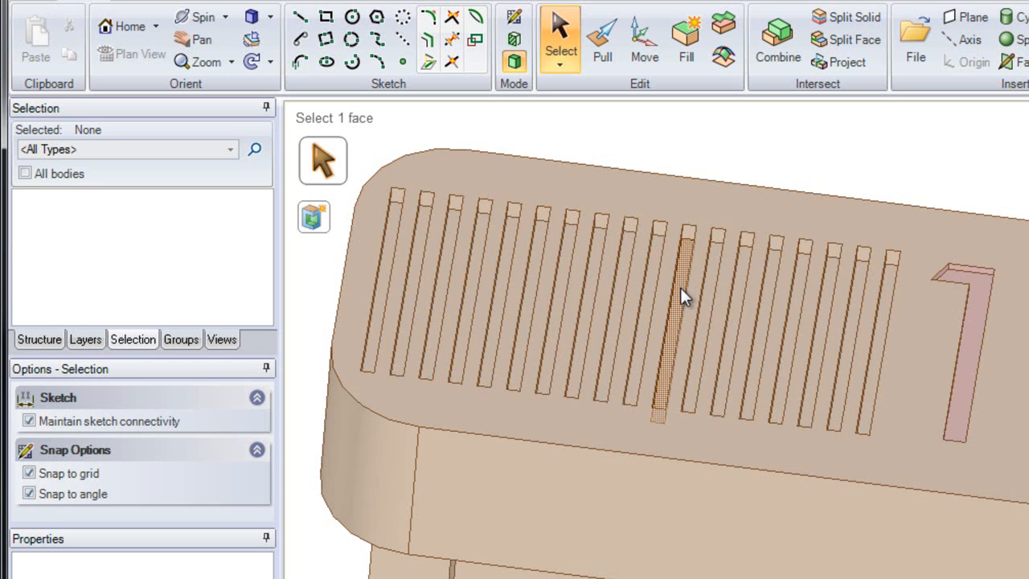
click(680, 287)
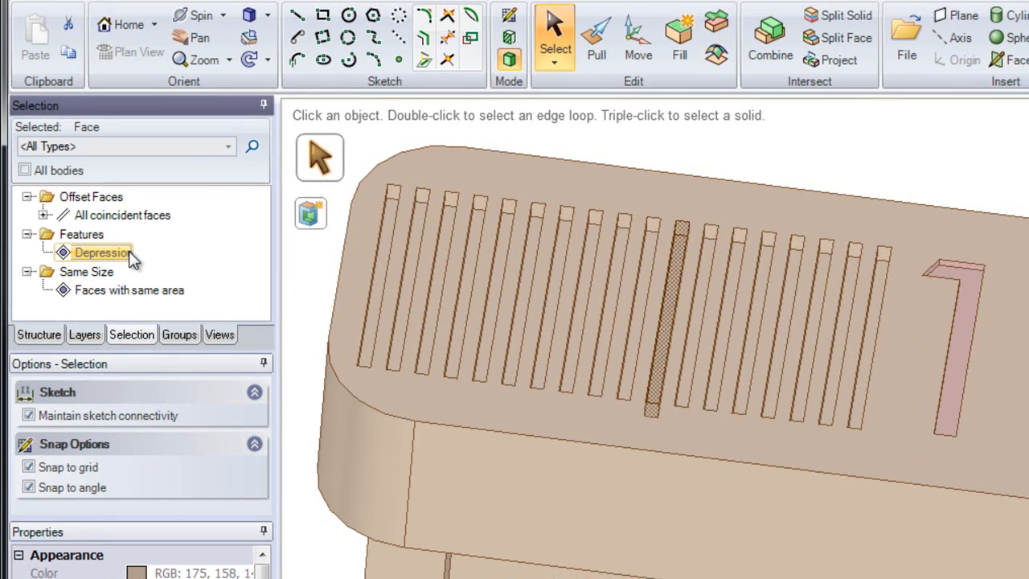
click(129, 253)
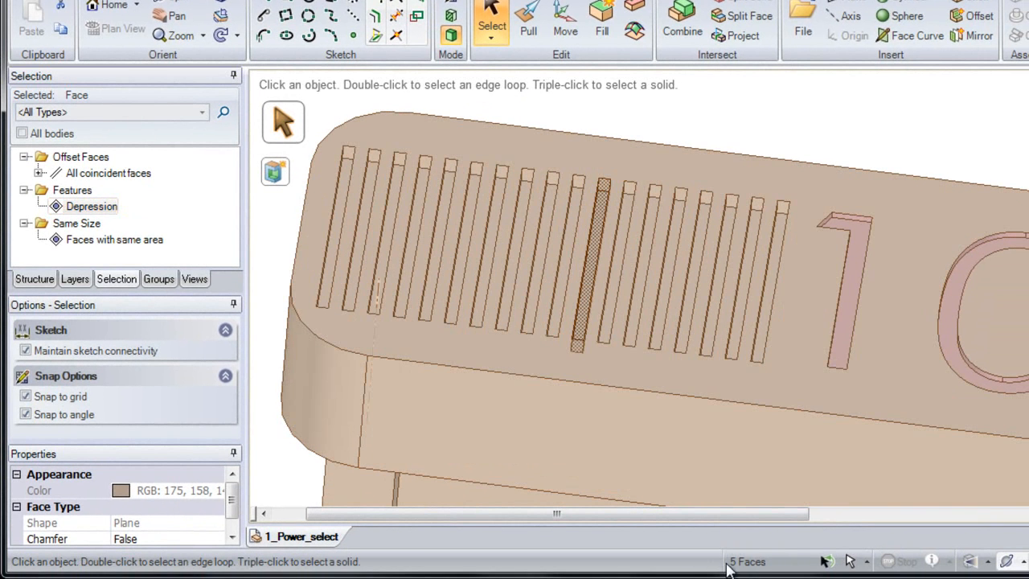
click(602, 31)
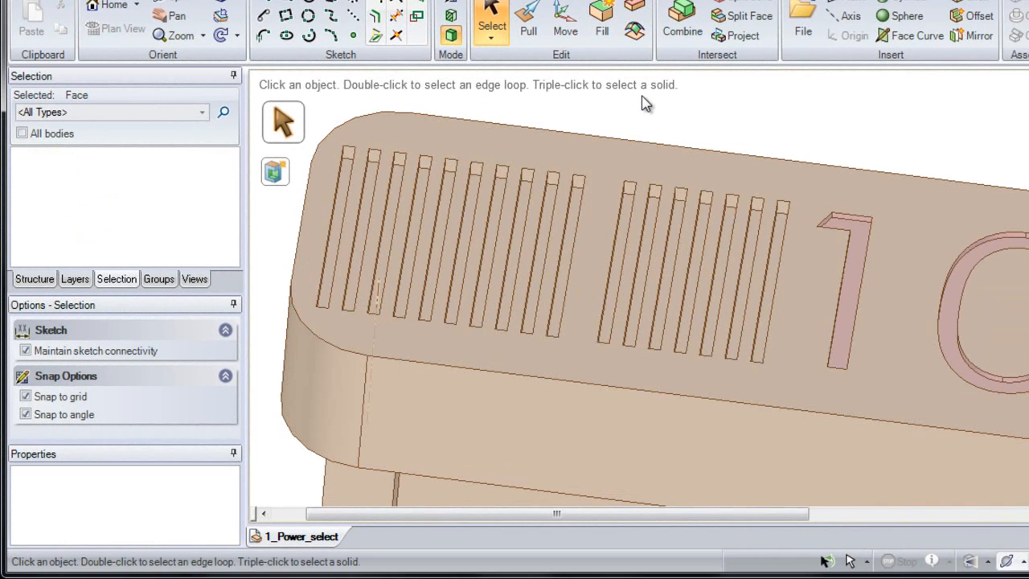
Select three rib slot floors in the right group as Depressions and fill them
ctrl+click(620, 214)
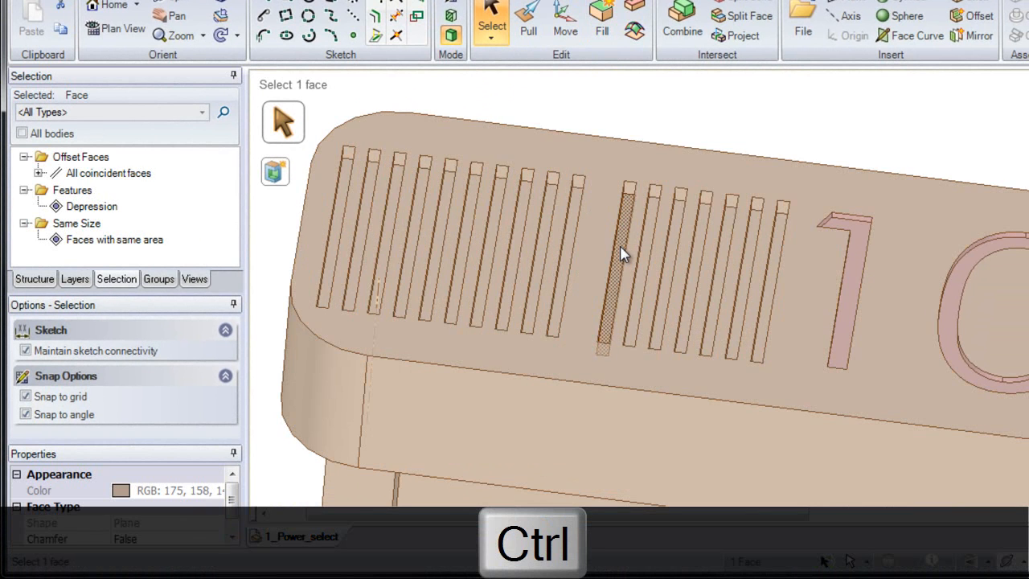
ctrl+click(672, 272)
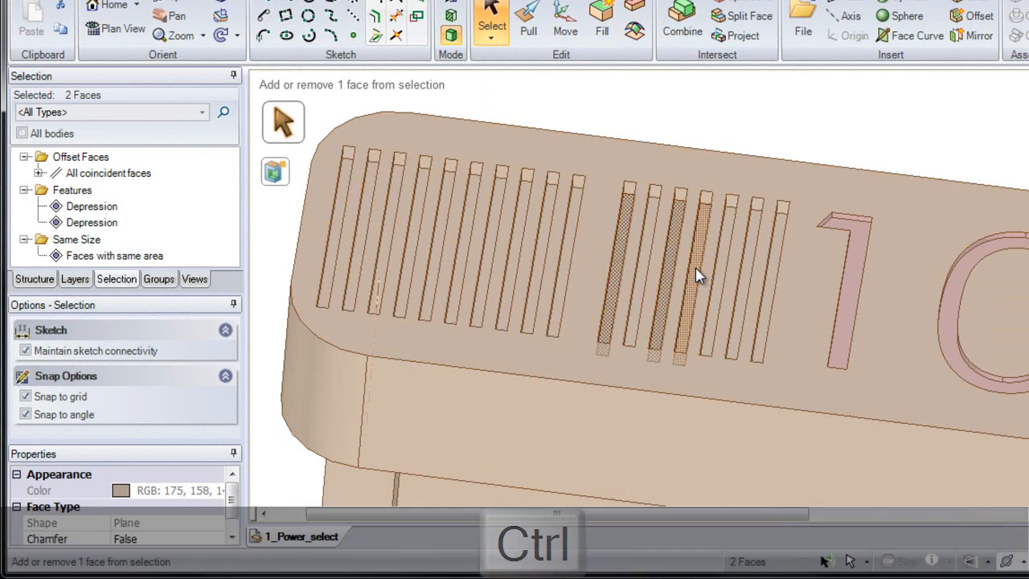
ctrl+click(696, 275)
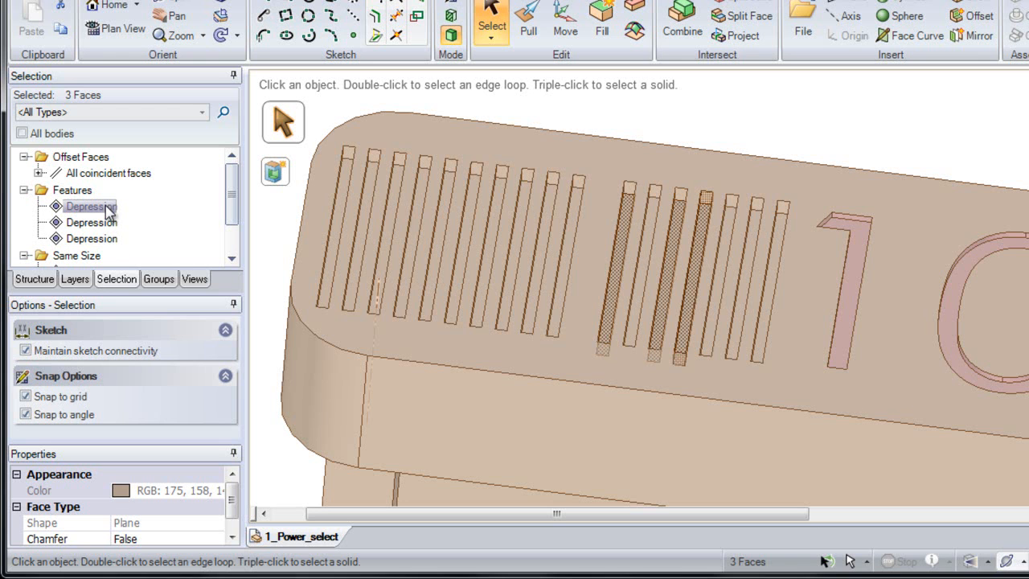
shift+click(108, 212)
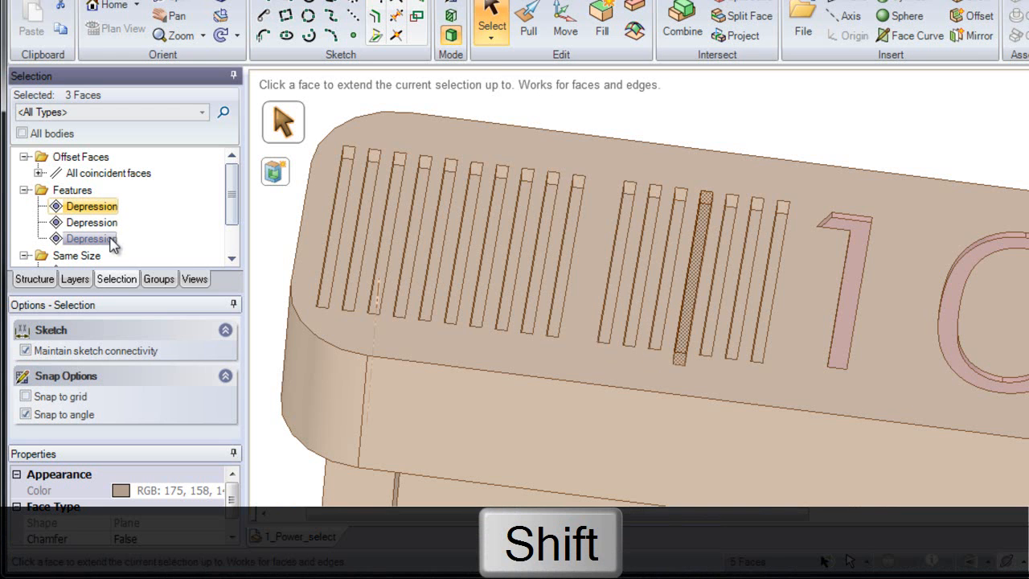
shift+click(111, 240)
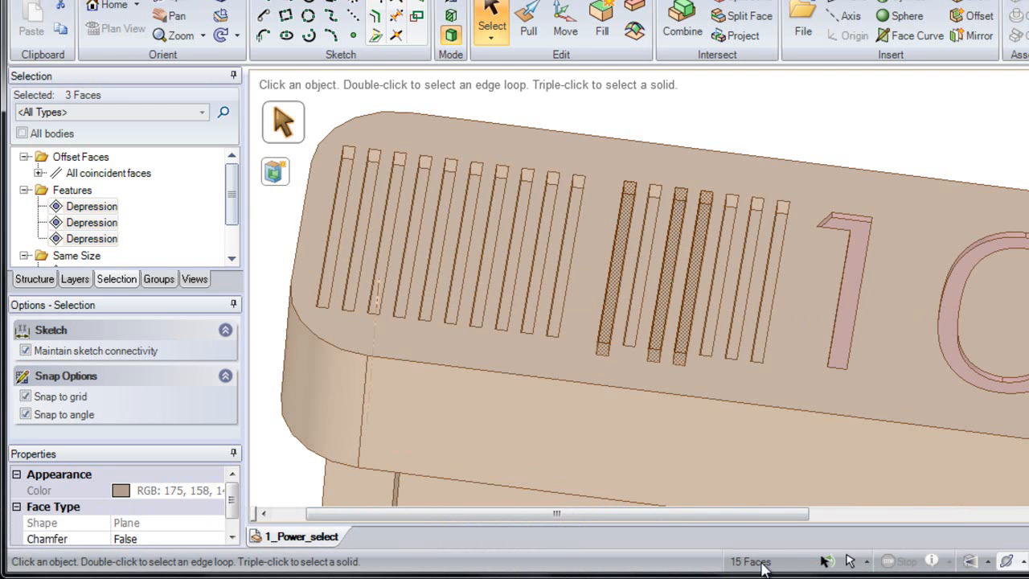
click(603, 27)
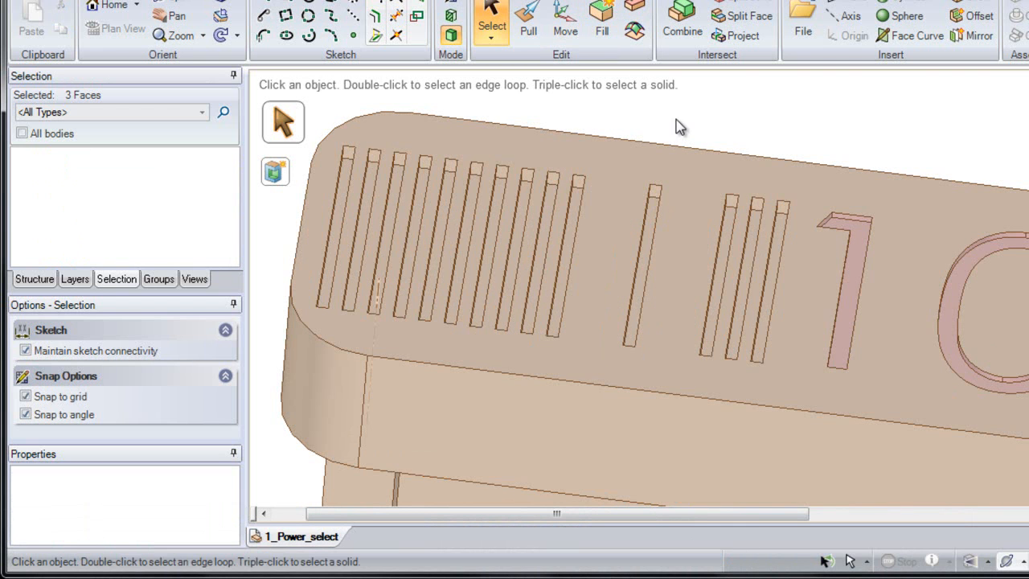
Select one rib slot floor and extend the selection to all coincident slot floors
ctrl+scroll(636, 233, down, 3)
shift+middle_drag(636, 233, 568, 214)
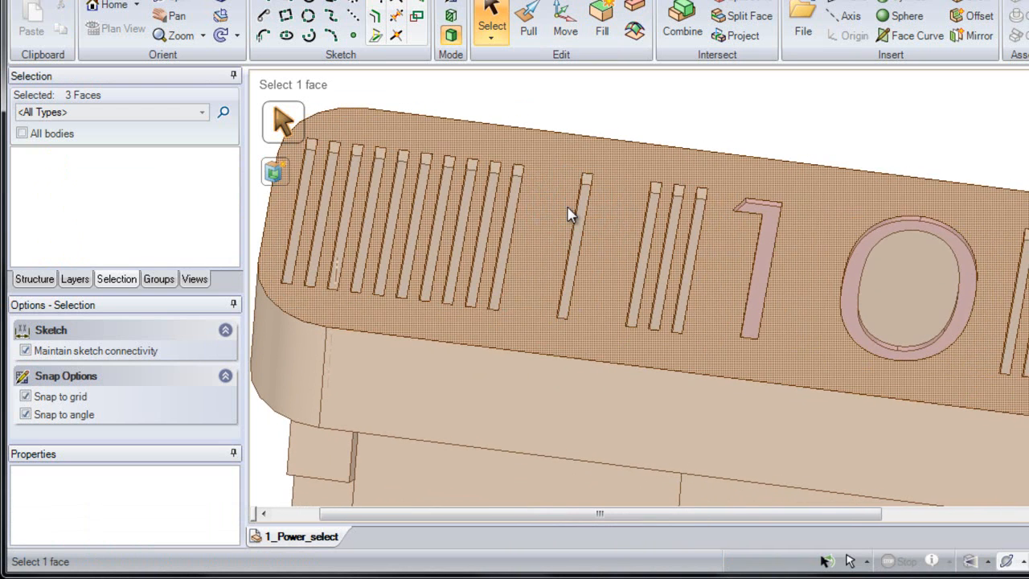
click(511, 229)
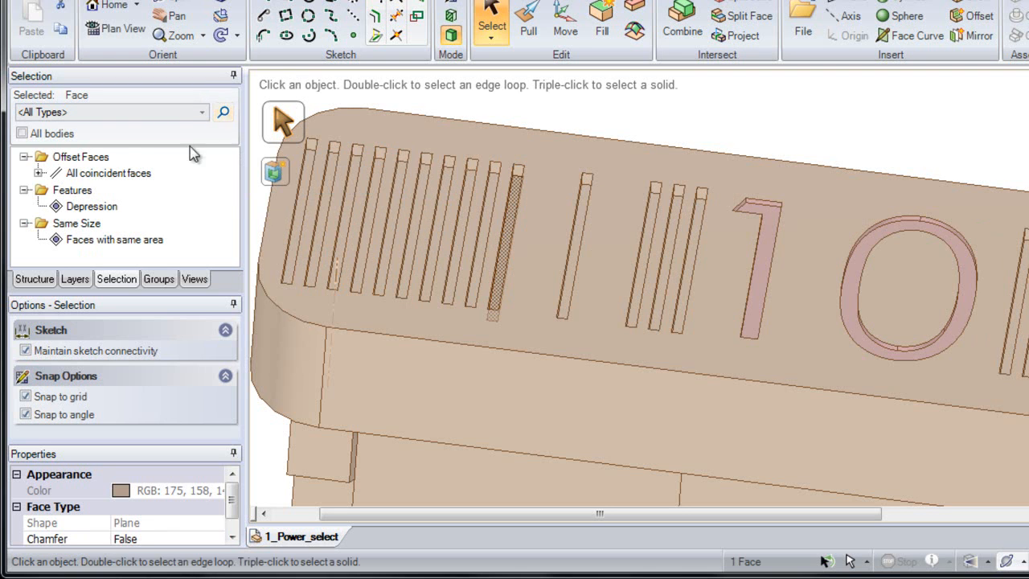
click(128, 173)
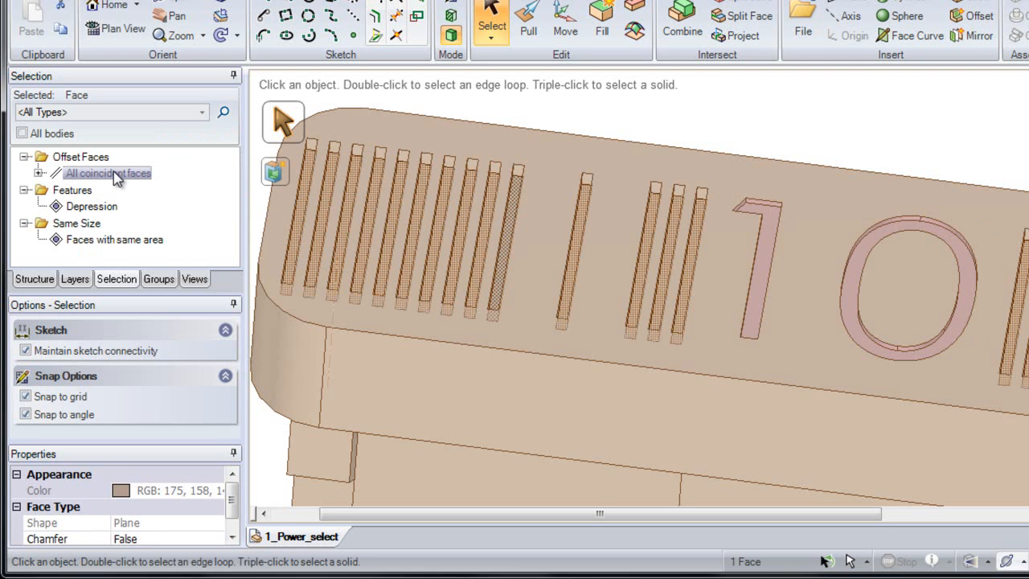
click(114, 173)
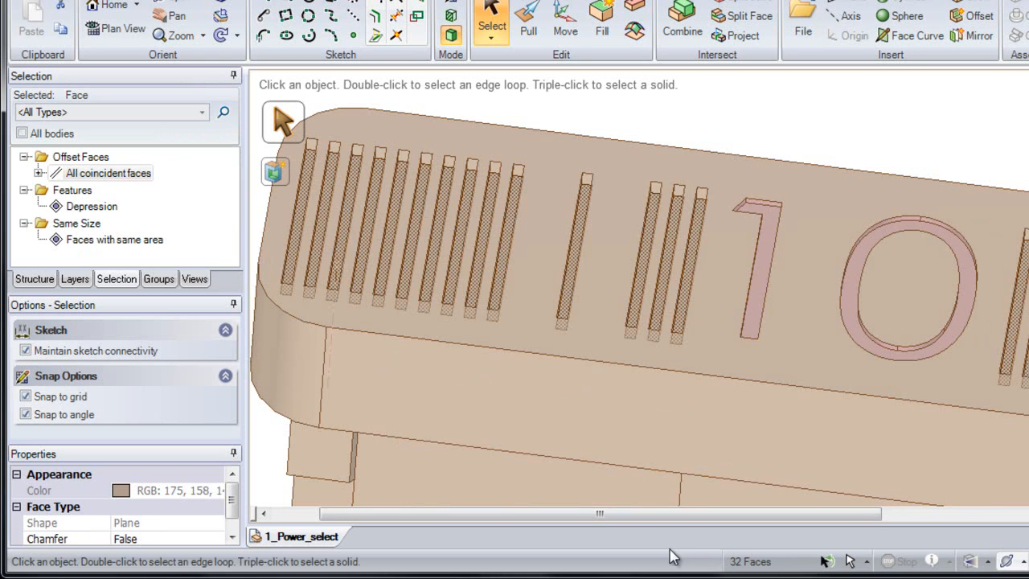
Find the related Depression features, select all of them, and fill the rib slots flat
click(225, 114)
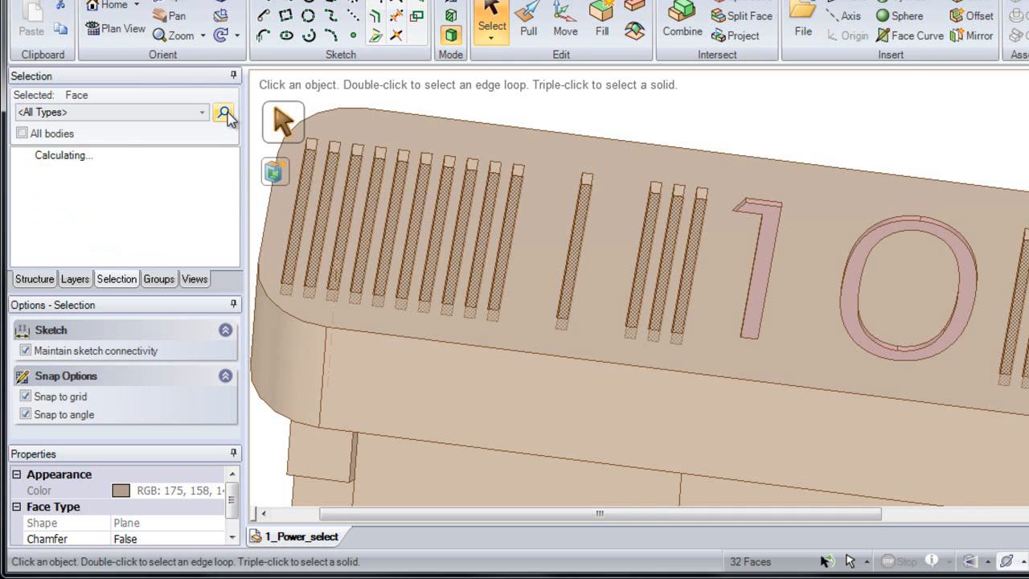
mouse_move(232, 172)
mouse_down()
mouse_move(234, 251)
mouse_move(235, 173)
mouse_up()
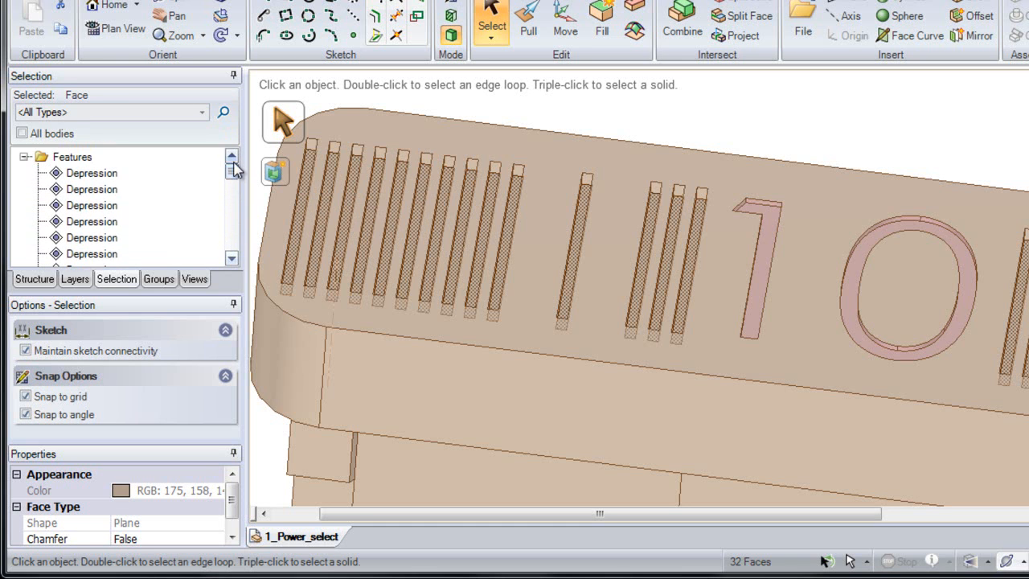
click(106, 177)
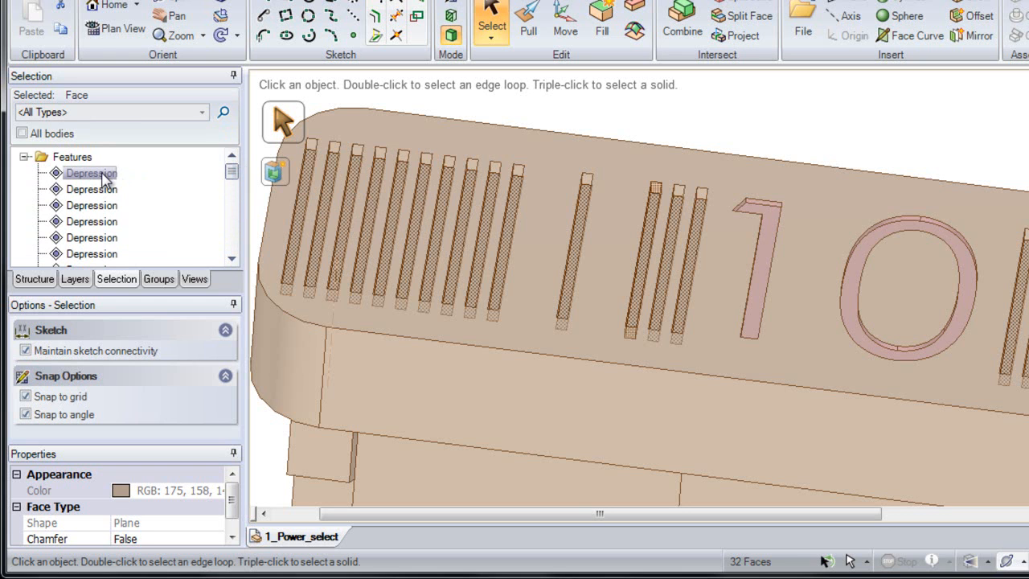
click(104, 179)
shift+drag(233, 170, 230, 246)
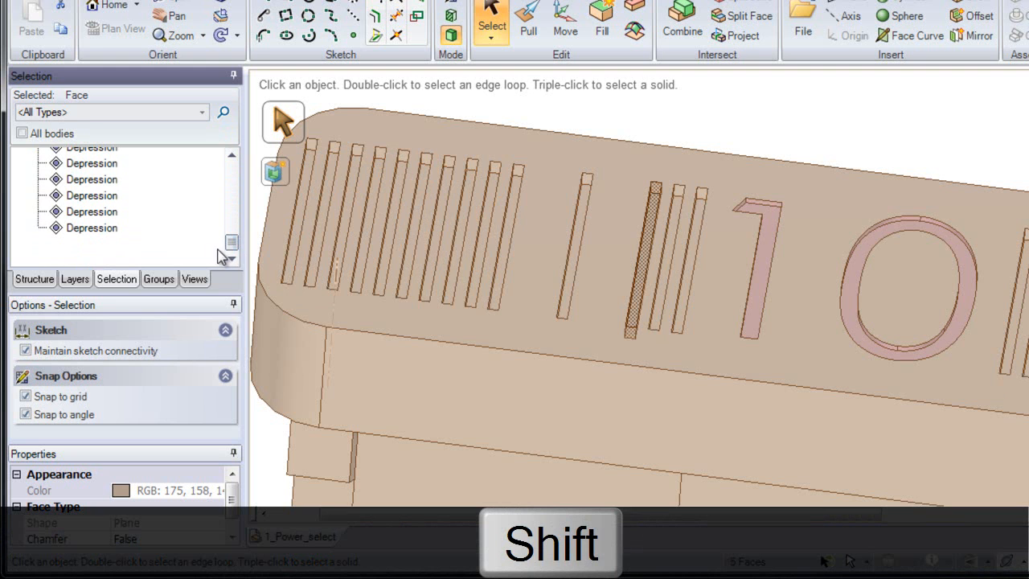
shift+click(110, 233)
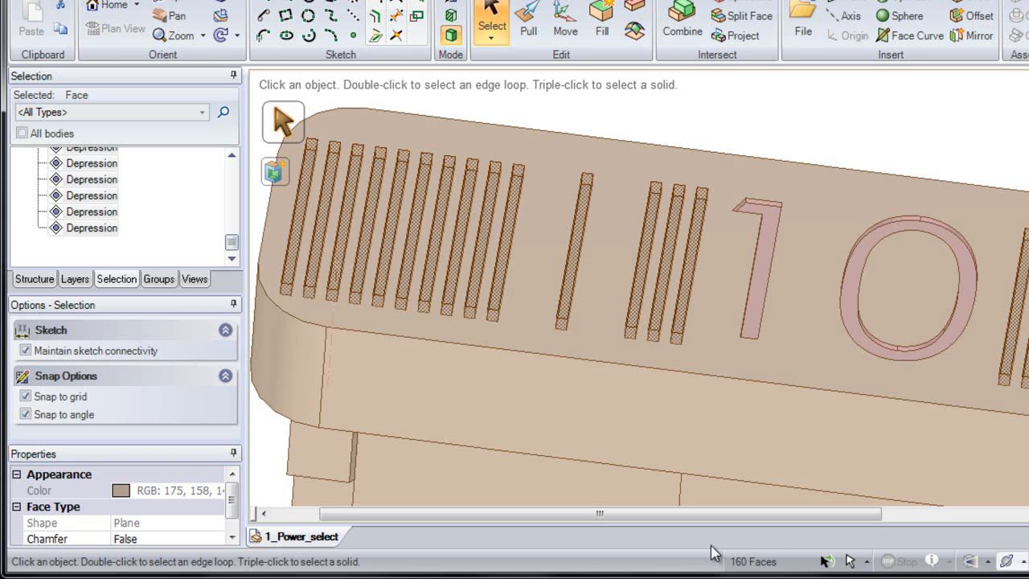
click(606, 29)
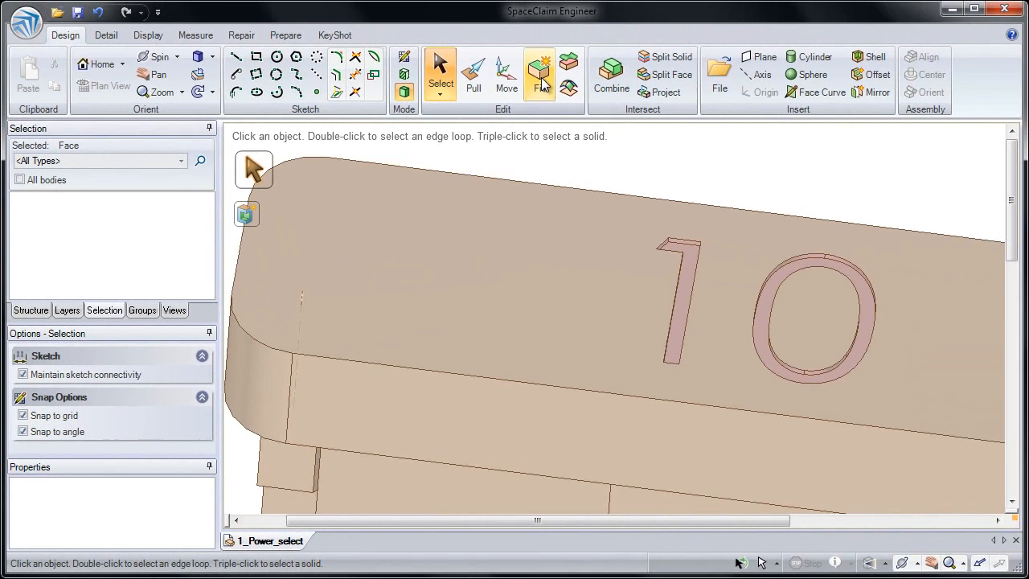
Zoom out and orbit the fuse to show its underside pocket, then clear the trial box selection
ctrl+middle_drag(627, 316, 599, 157)
middle_drag(680, 361, 621, 338)
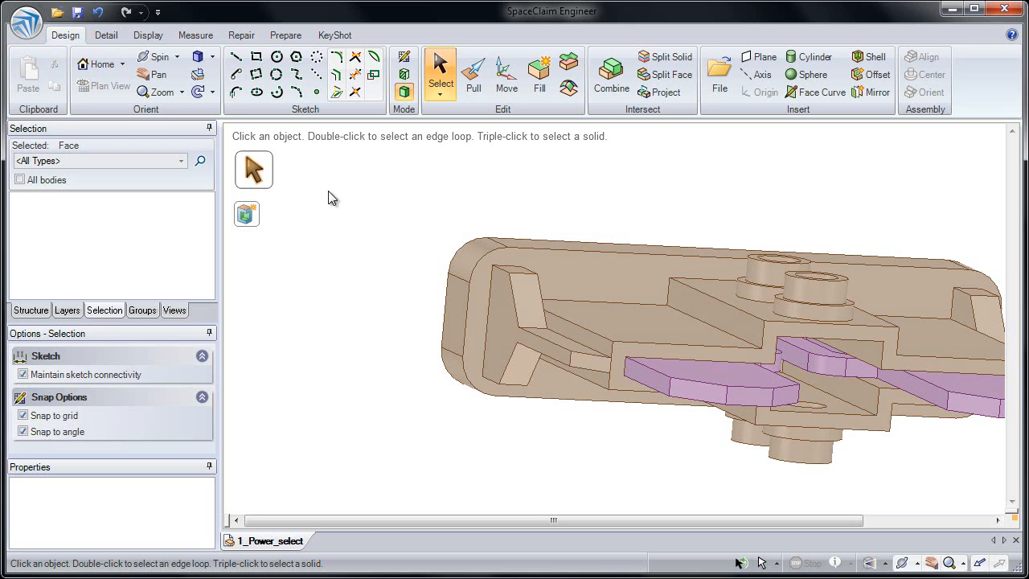
mouse_move(328, 191)
mouse_down()
mouse_move(426, 320)
mouse_move(567, 425)
mouse_move(625, 432)
mouse_up()
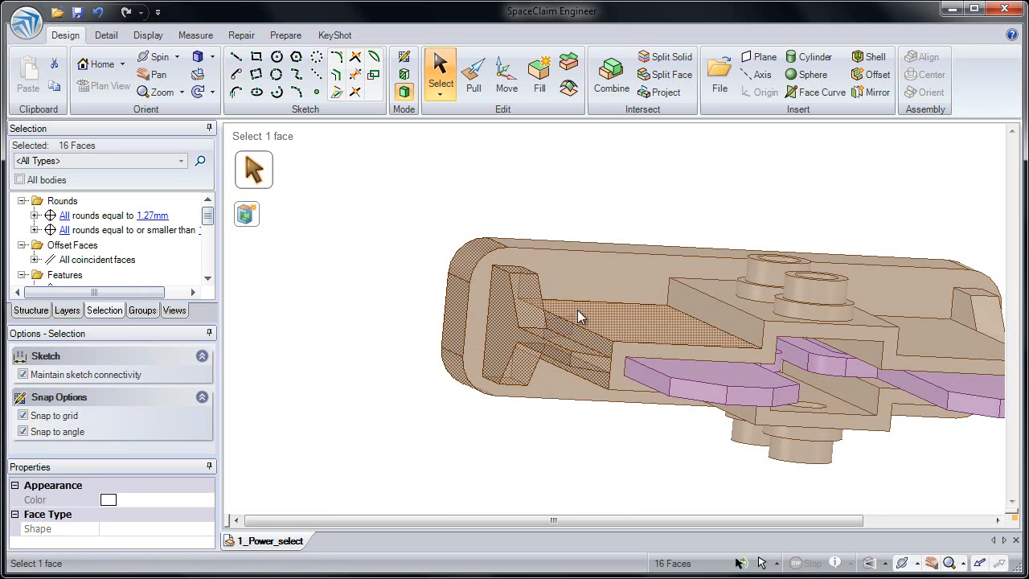
click(429, 225)
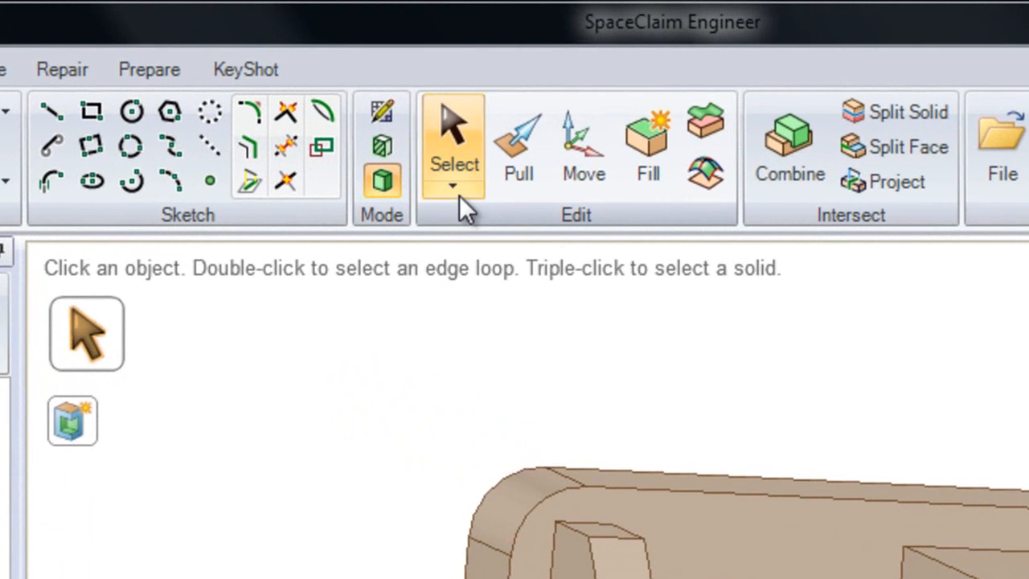
Lasso-select the ten angled rib faces in the left underside pocket and fill them flat
click(455, 191)
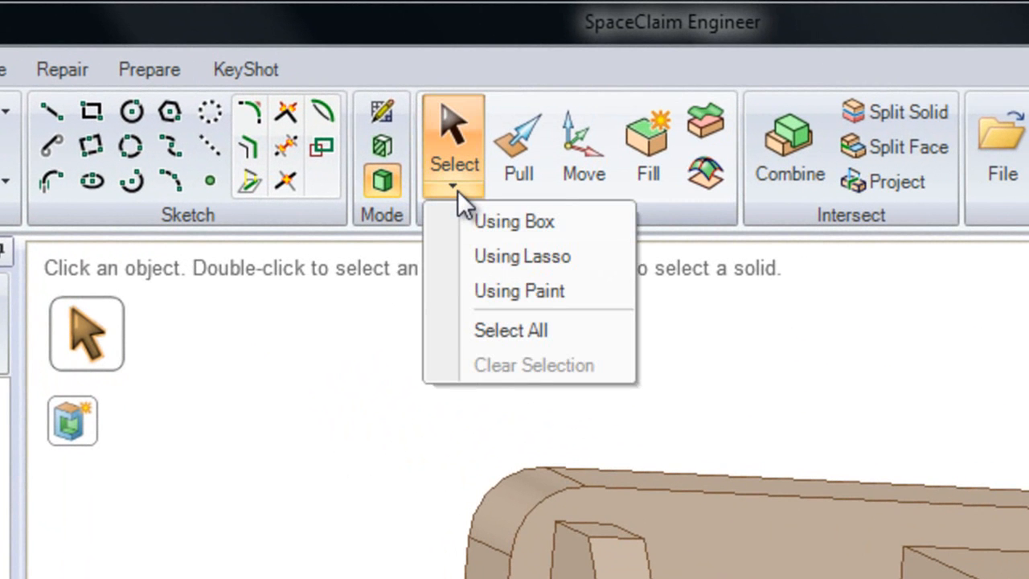
click(491, 255)
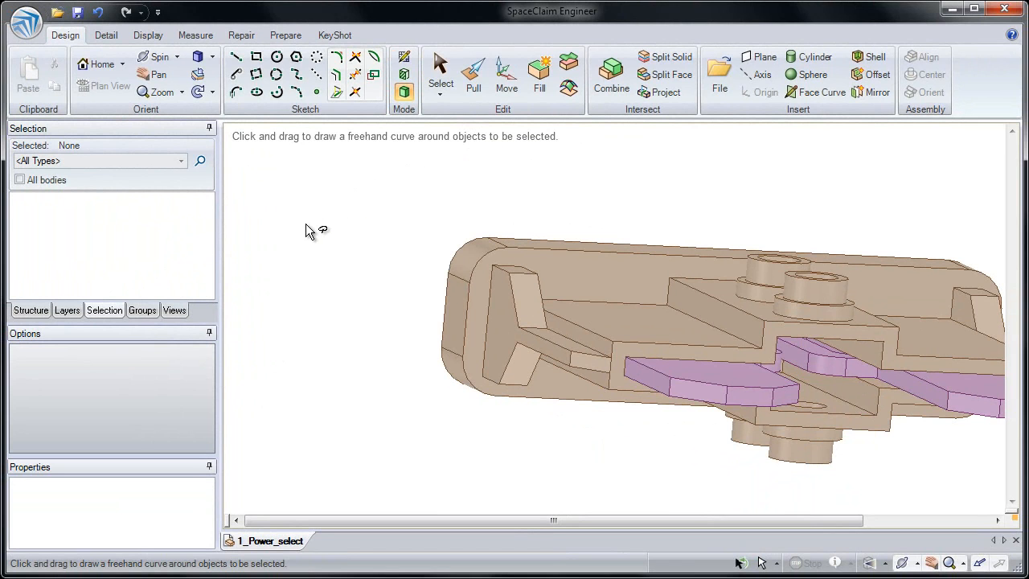
mouse_move(304, 226)
mouse_down()
mouse_move(324, 202)
mouse_move(373, 234)
mouse_move(458, 240)
mouse_up()
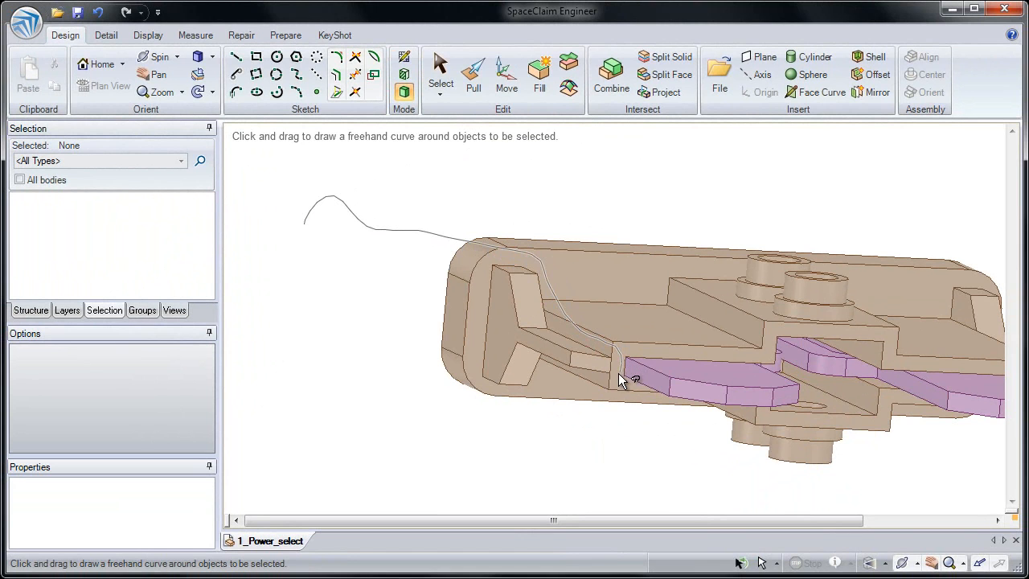
mouse_move(585, 389)
mouse_down()
mouse_move(551, 416)
mouse_move(406, 432)
mouse_up()
mouse_move(309, 402)
mouse_down()
mouse_move(270, 371)
mouse_move(287, 351)
mouse_move(421, 379)
mouse_move(458, 345)
mouse_move(448, 316)
mouse_up()
drag(371, 294, 312, 257)
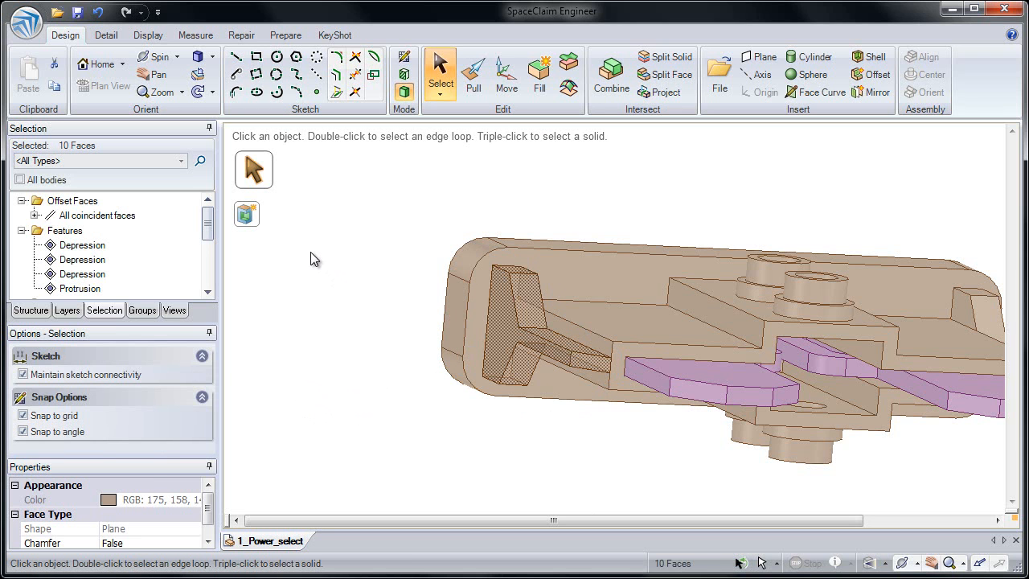
click(537, 88)
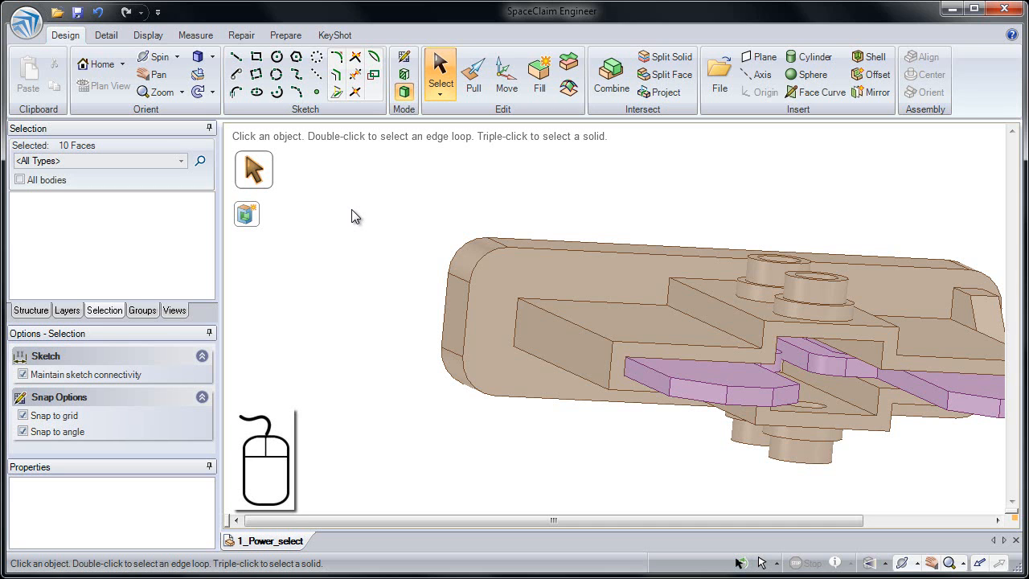
click(342, 274)
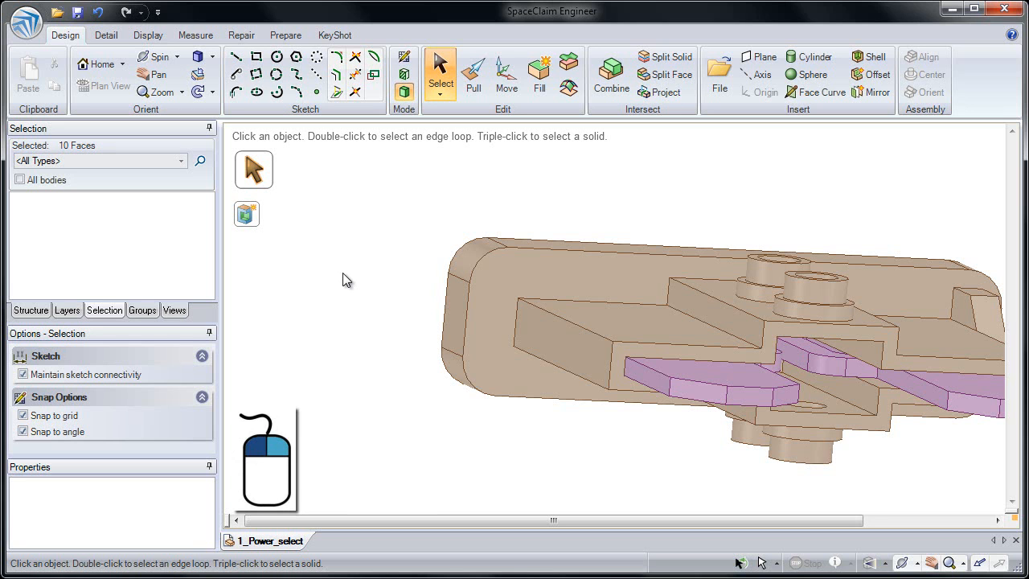
right_click(342, 273)
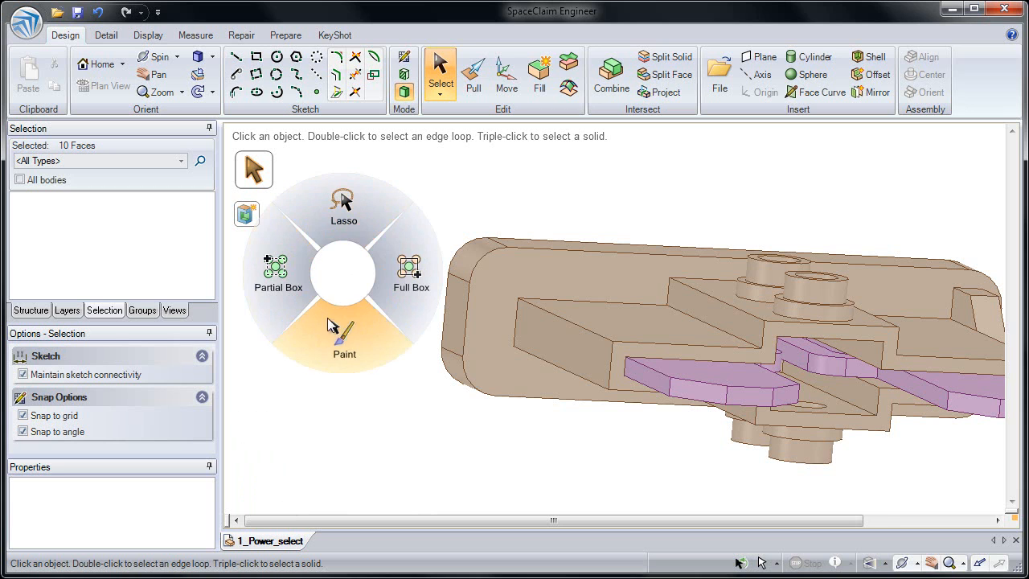
click(344, 276)
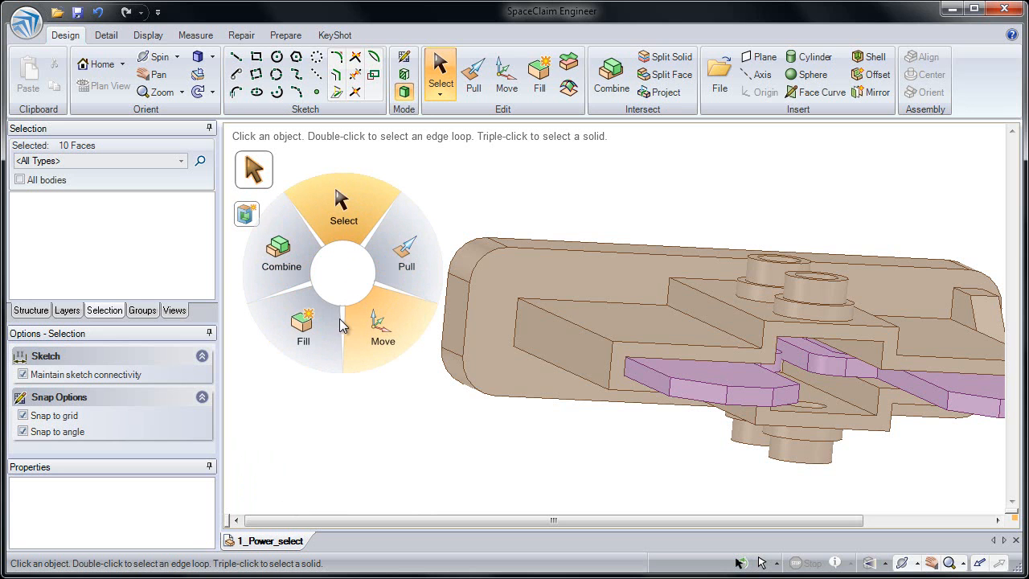
click(341, 278)
click(341, 275)
click(457, 204)
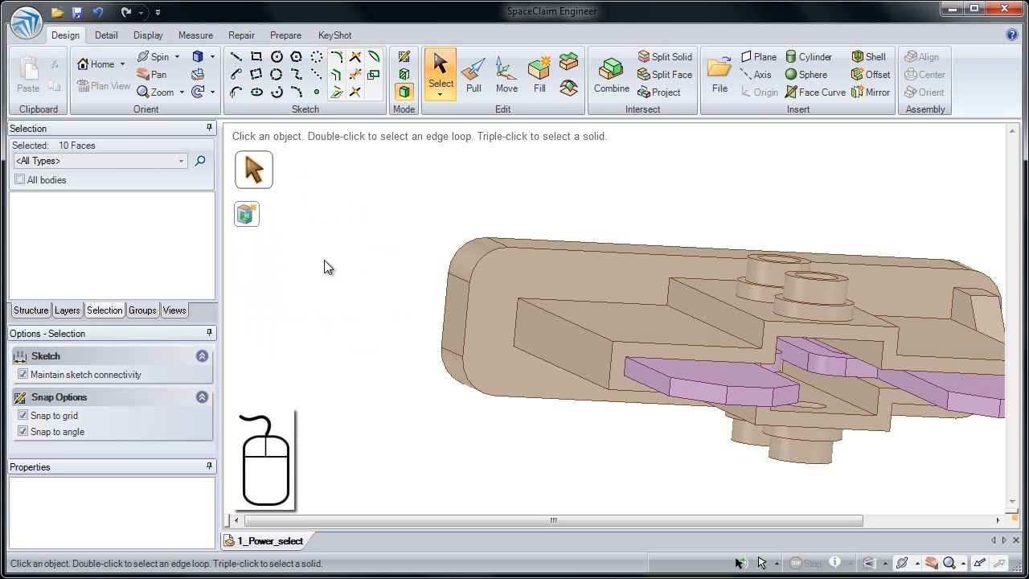
click(348, 271)
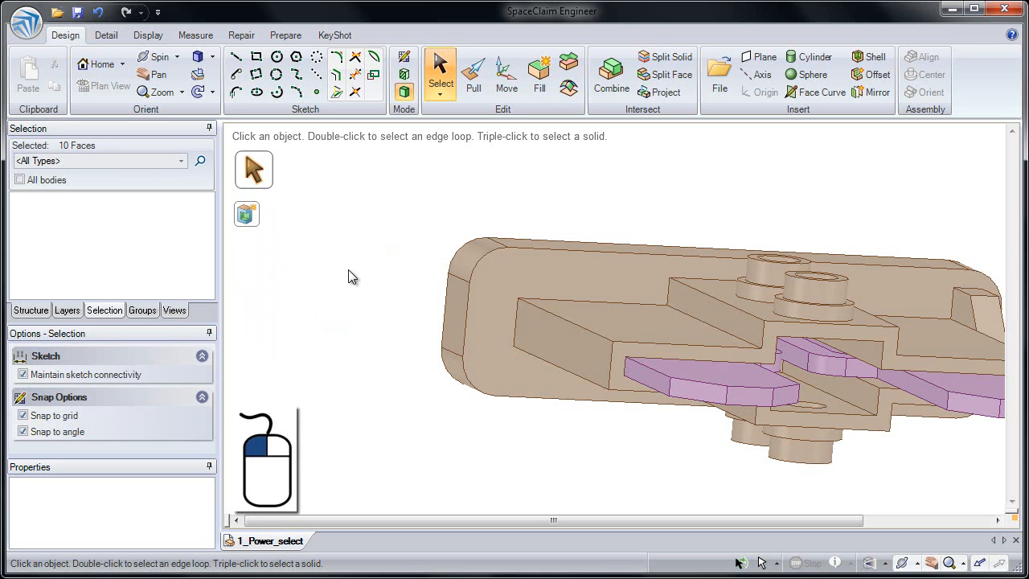
right_click(348, 271)
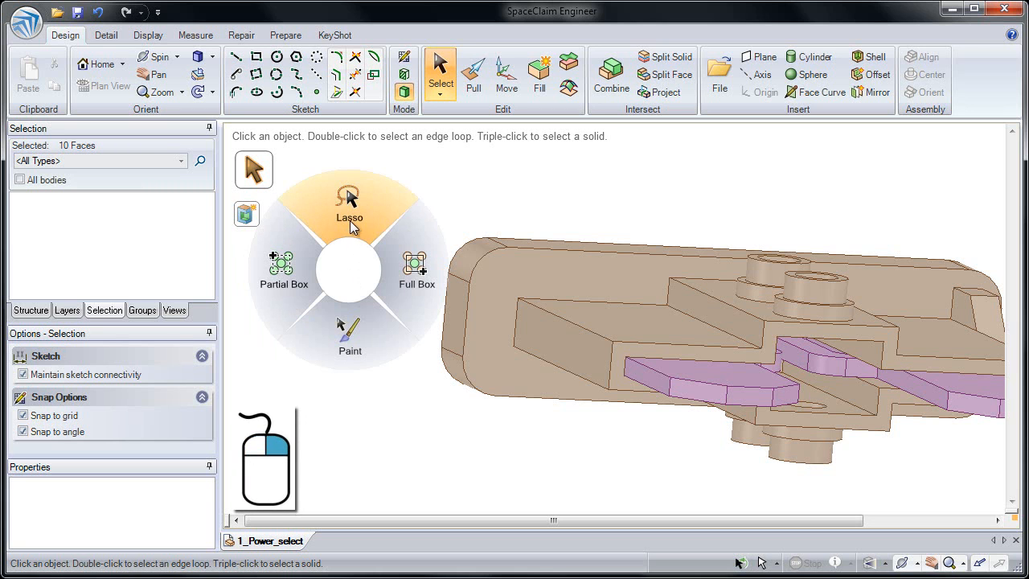
right_drag(350, 227, 354, 226)
mouse_move(344, 222)
mouse_down()
mouse_move(398, 203)
mouse_move(471, 215)
mouse_move(519, 281)
mouse_up()
drag(377, 288, 367, 272)
key(h)
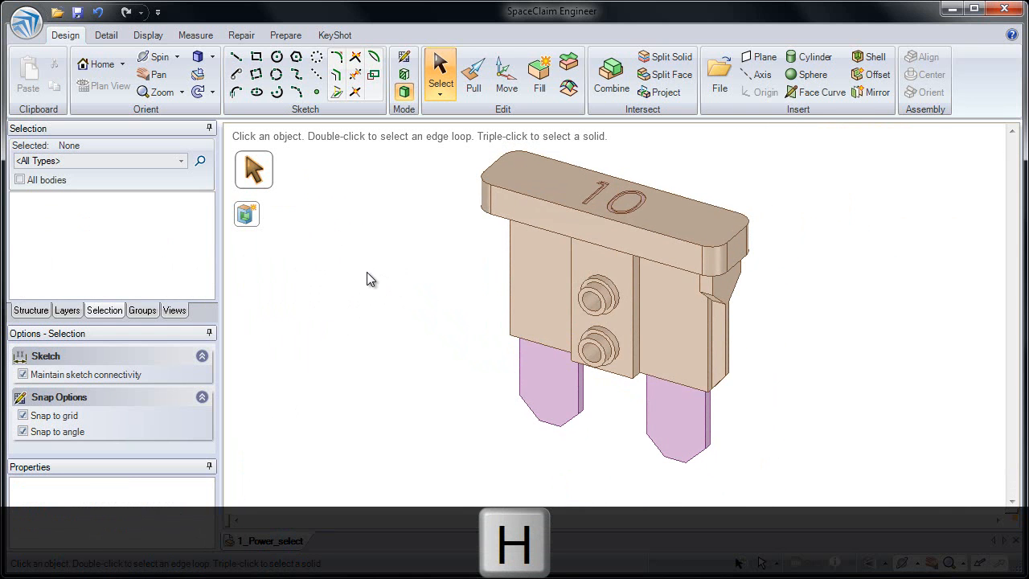
middle_drag(521, 298, 584, 283)
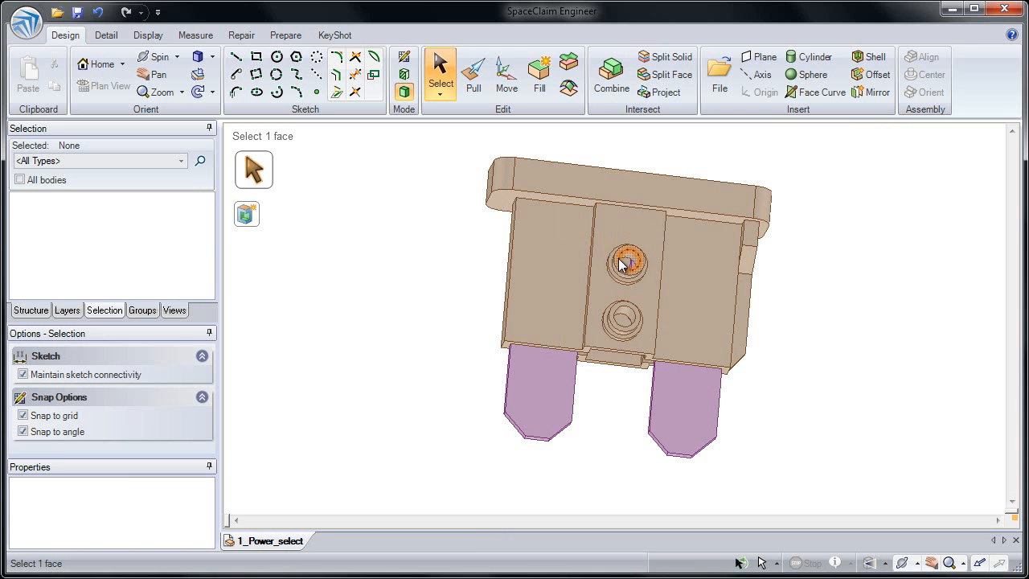
middle_drag(574, 252, 562, 303)
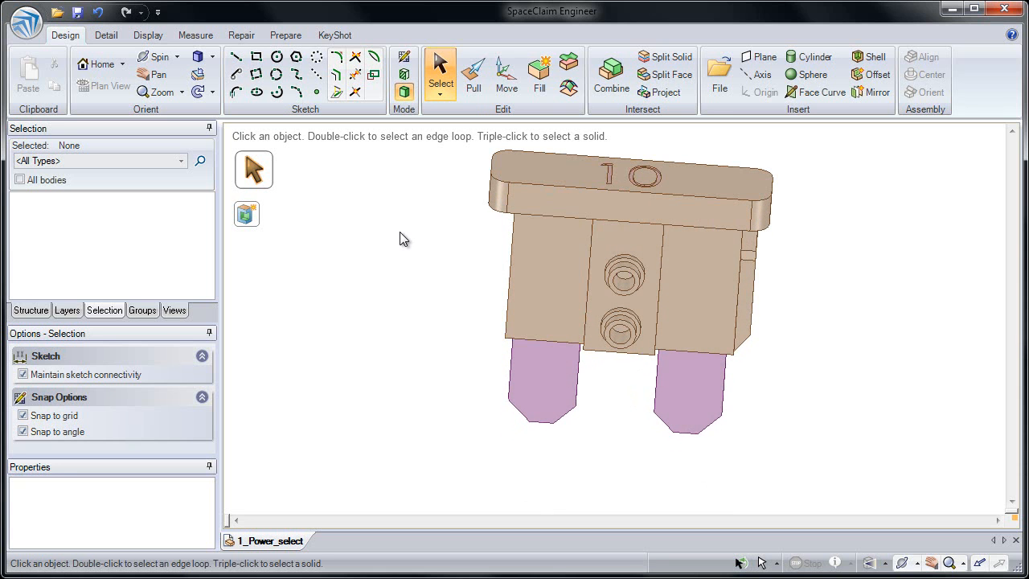
key(h)
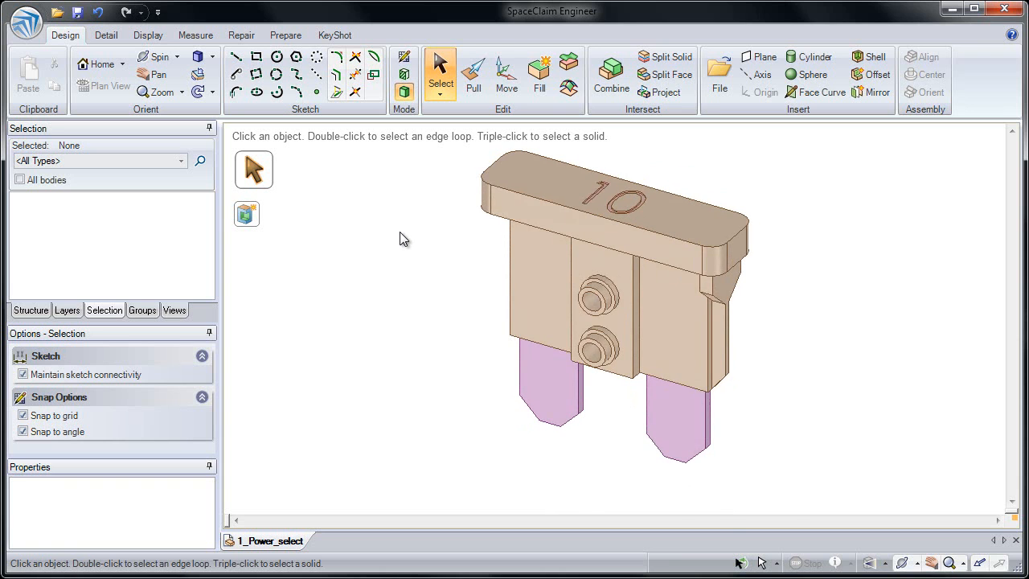